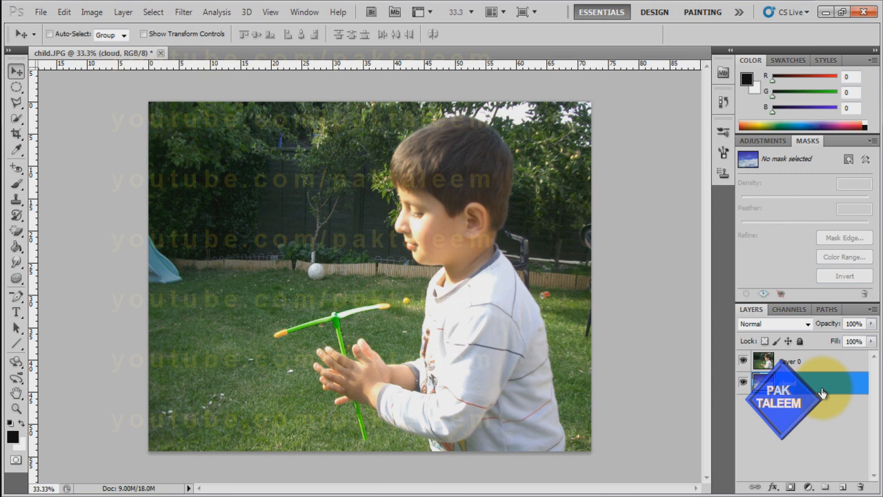
# Rename Layer 0 as child
pyautogui.click(792, 364)
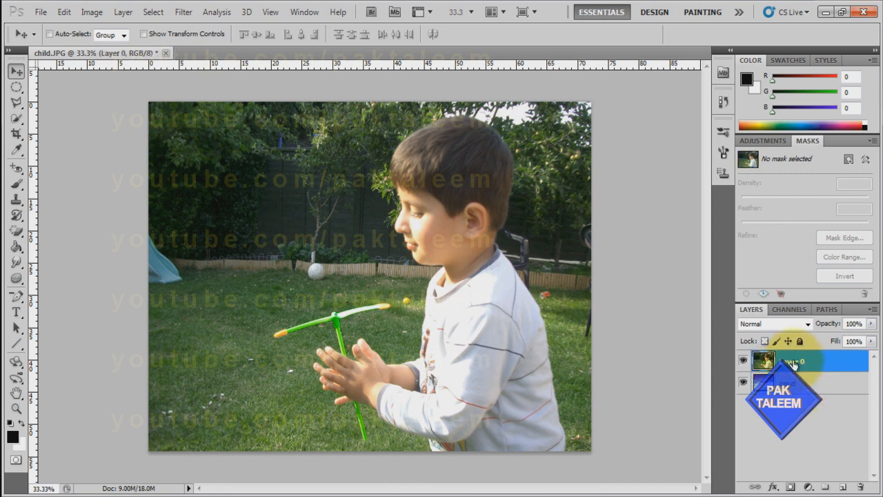
pyautogui.doubleClick(792, 363)
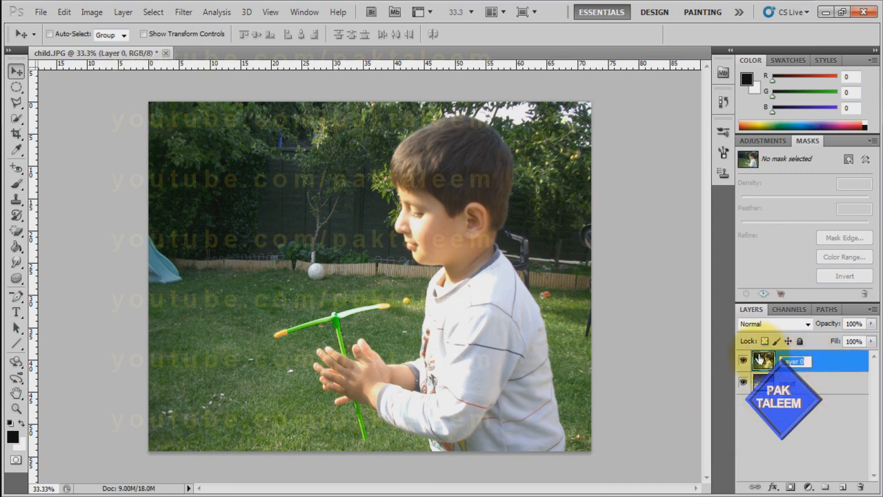
pyautogui.write('child')
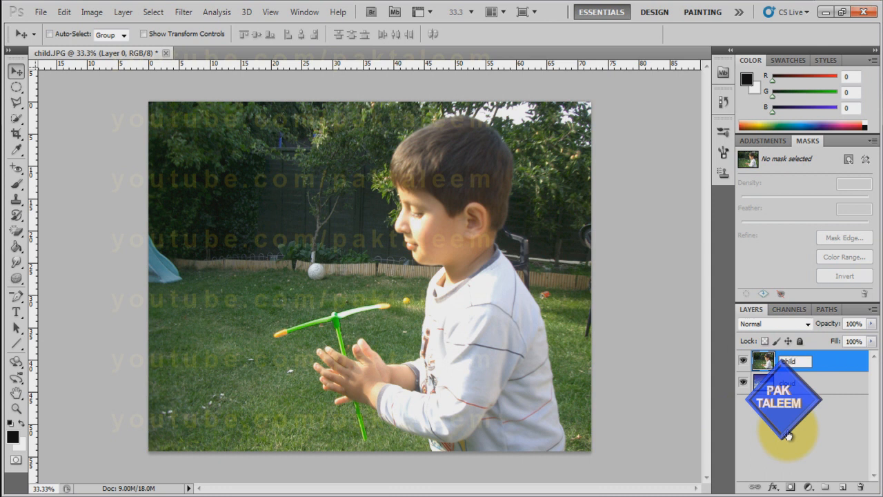
pyautogui.press('Return')
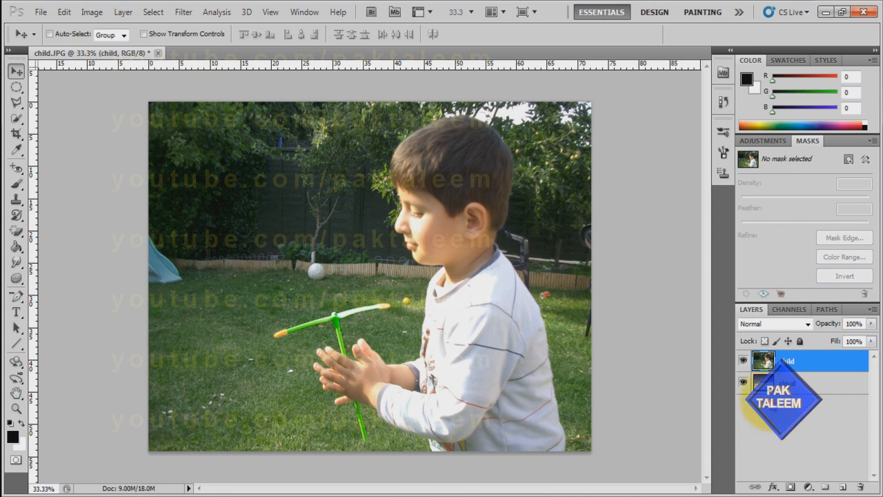
# Set the cloud layer's colour label to Yellow in its layer properties
pyautogui.click(758, 384)
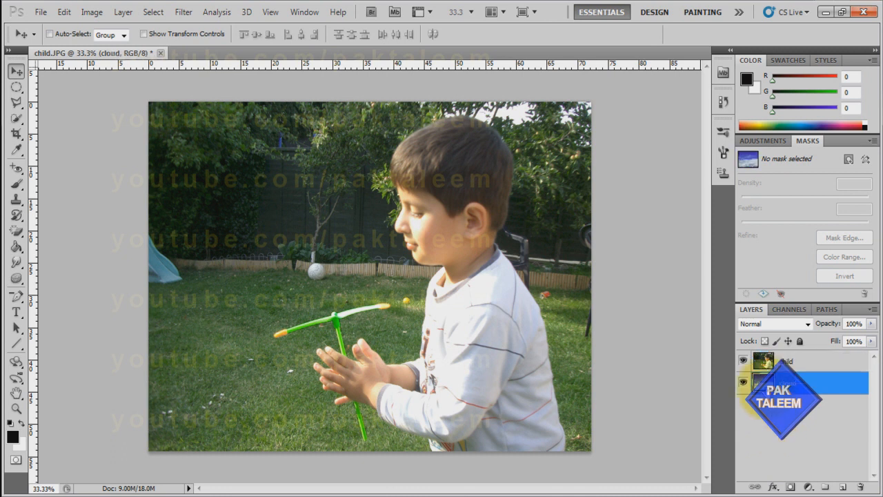
pyautogui.rightClick(759, 383)
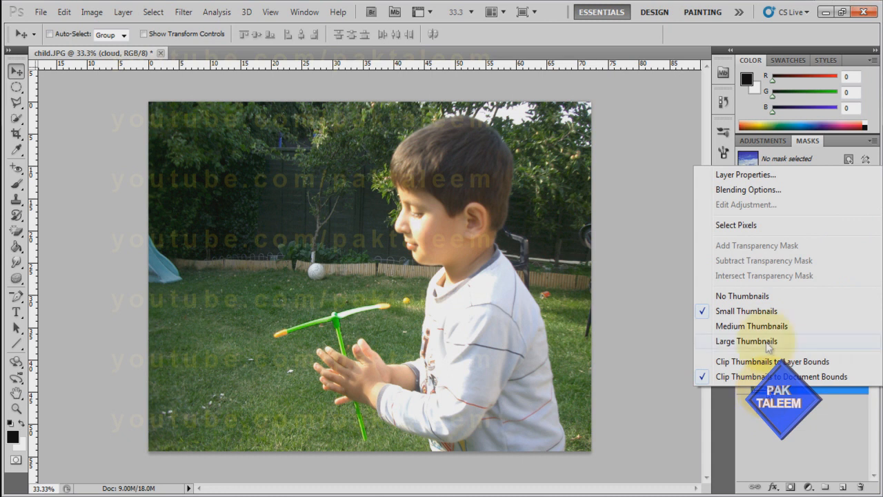
pyautogui.click(751, 174)
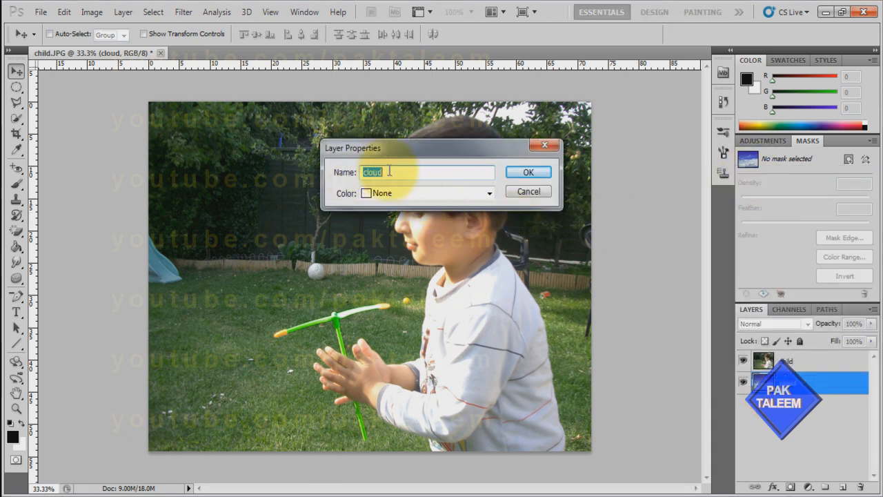
pyautogui.click(490, 196)
pyautogui.click(420, 260)
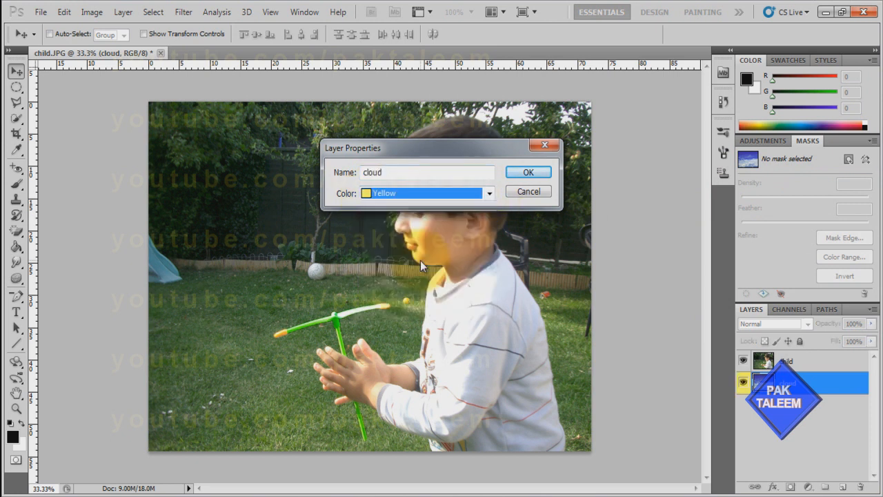
pyautogui.click(537, 174)
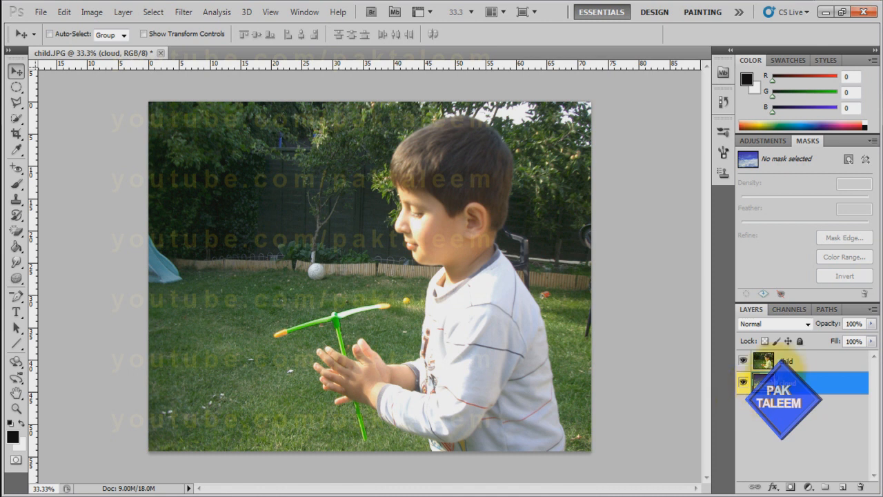
# Set the child layer's colour label to Red in its layer properties
pyautogui.click(784, 364)
pyautogui.rightClick(785, 364)
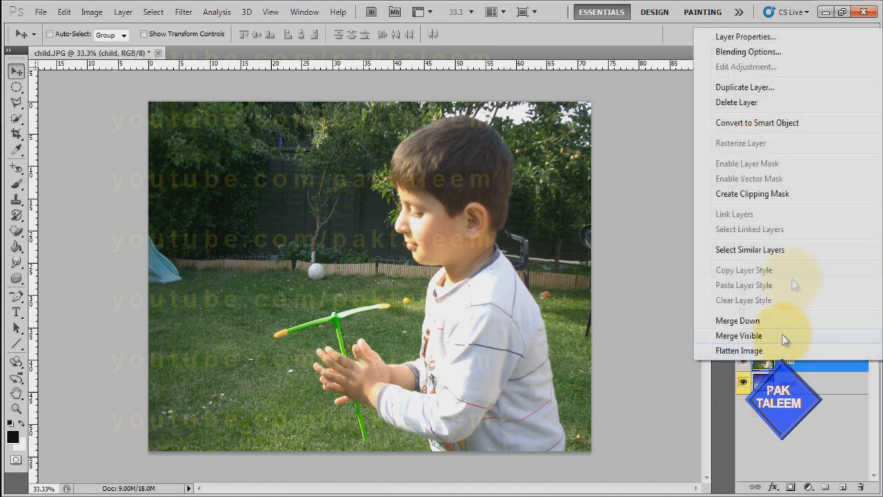
pyautogui.click(759, 38)
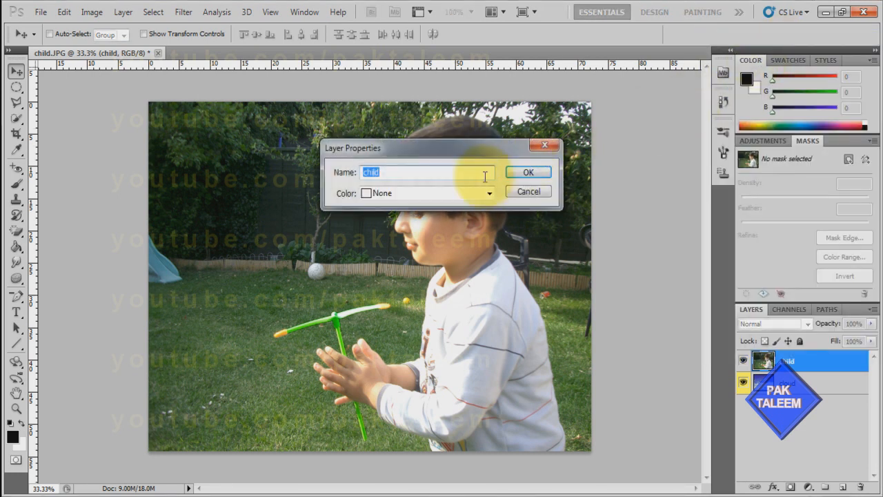
pyautogui.click(489, 193)
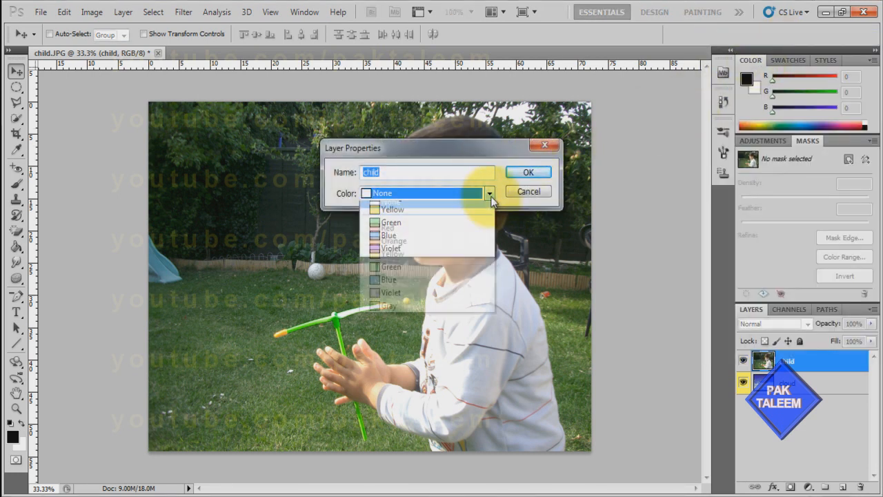
pyautogui.click(450, 237)
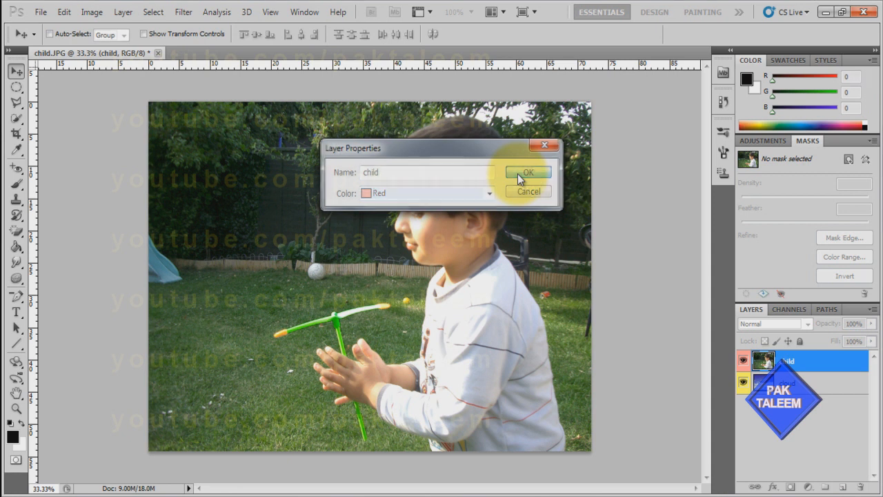
pyautogui.click(519, 174)
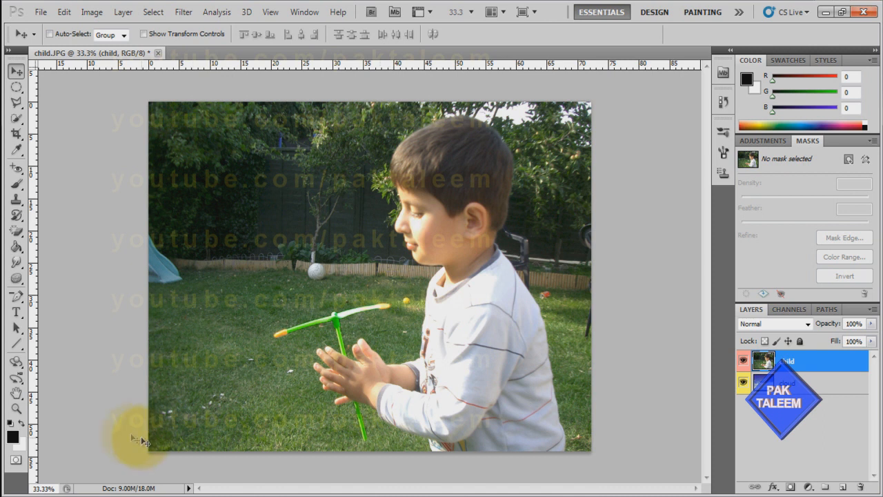
# Inspect the black and white swatches in the Color Picker, swapping foreground and background and restoring black as foreground
pyautogui.click(13, 435)
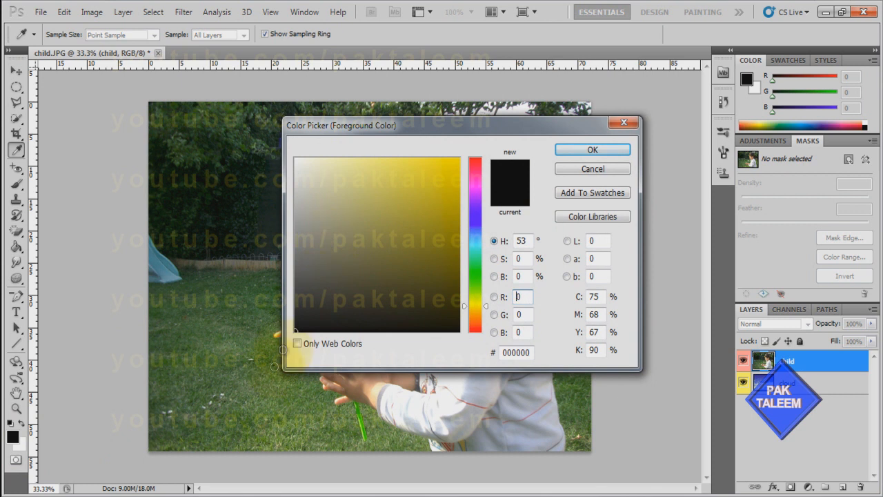
pyautogui.click(583, 146)
pyautogui.press('v')
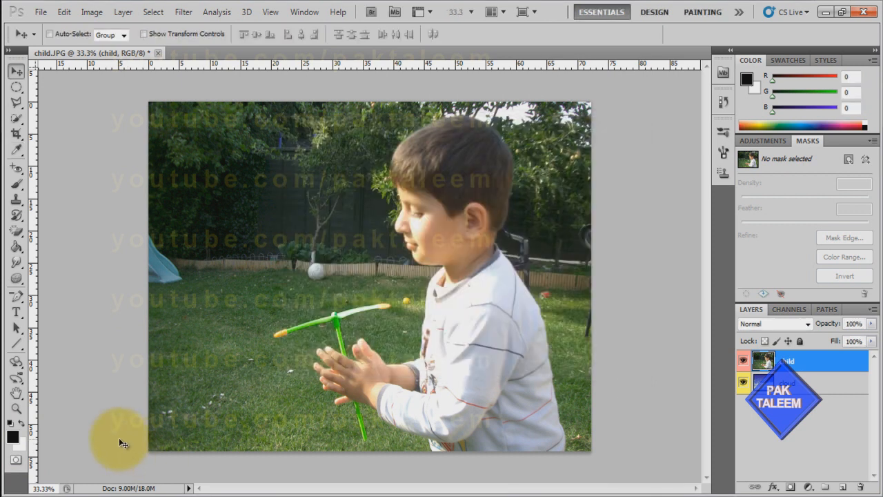
pyautogui.press('x')
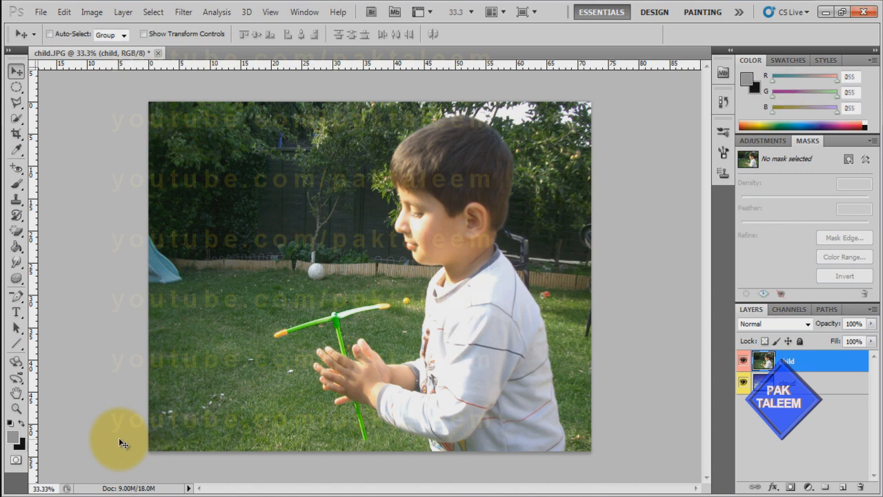
pyautogui.click(15, 440)
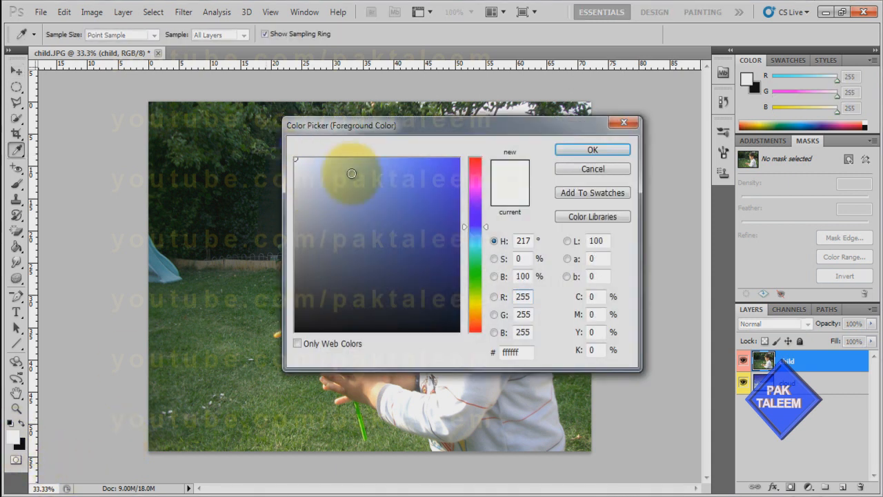
pyautogui.click(591, 150)
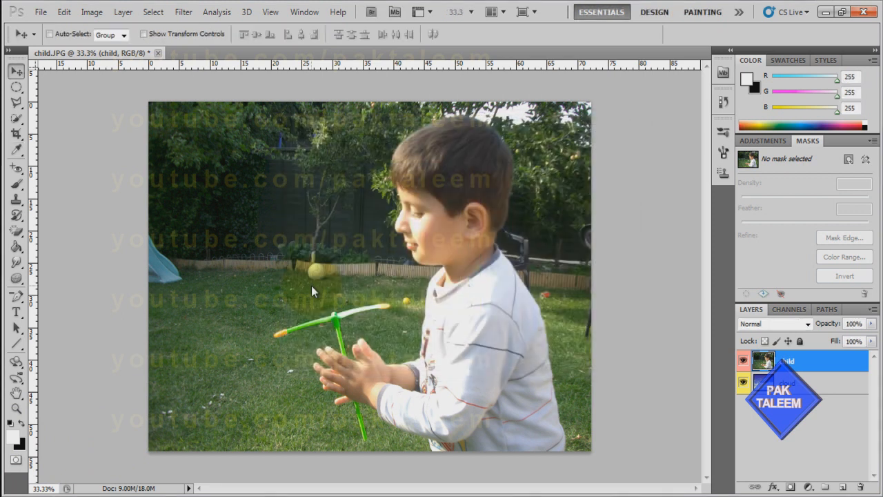
pyautogui.press('x')
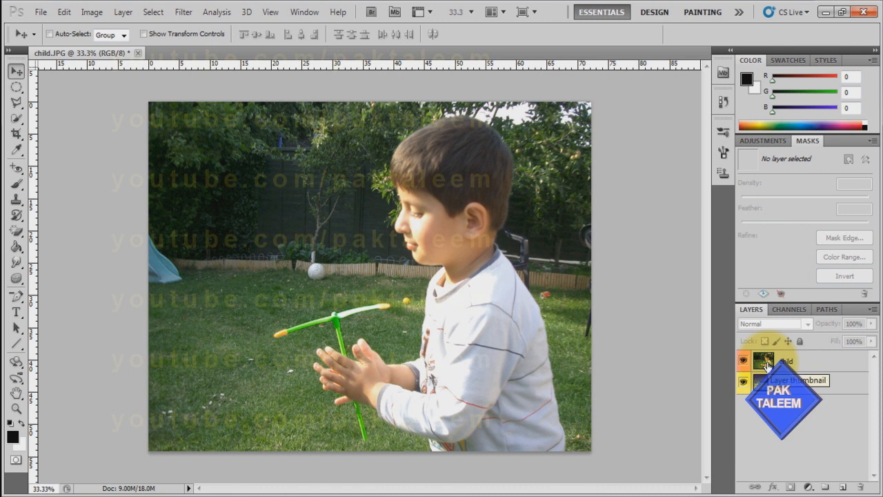
# Add a layer mask to the child layer and make black the foreground colour for painting on it
pyautogui.click(767, 363)
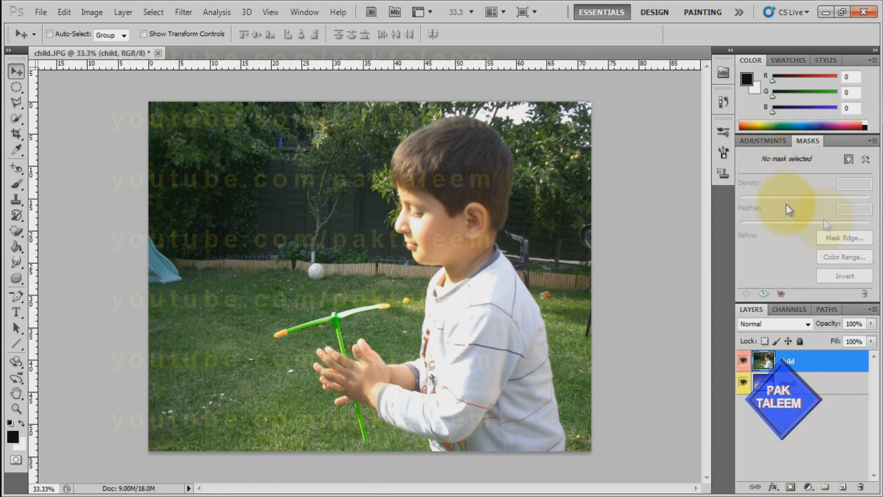
pyautogui.click(790, 487)
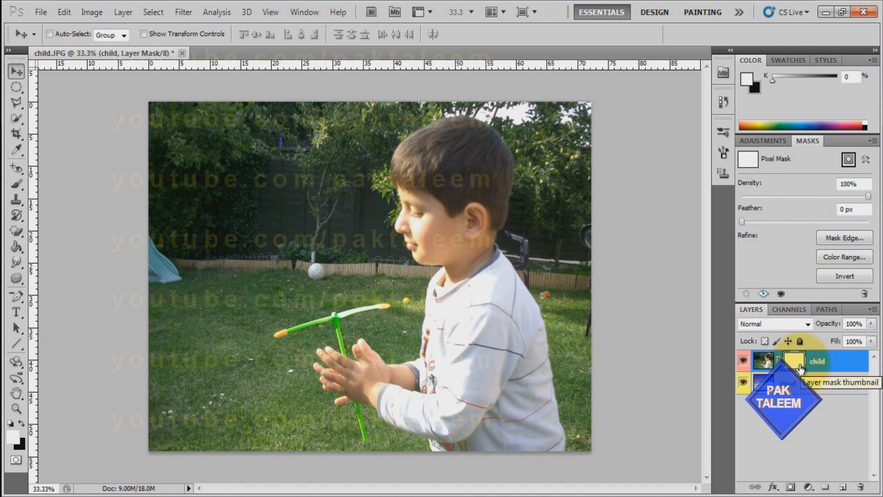
pyautogui.press('x')
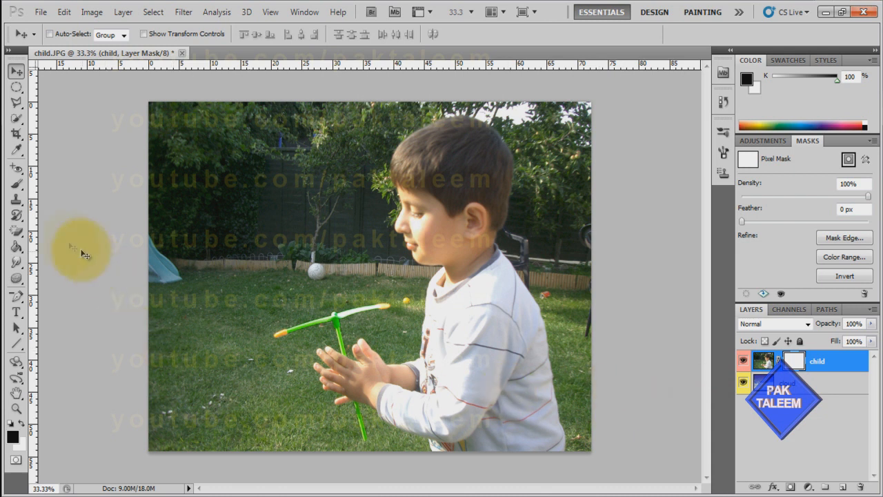
# Set up the Brush tool with a hard round tip at 100% hardness and a size of 900 px
pyautogui.click(21, 187)
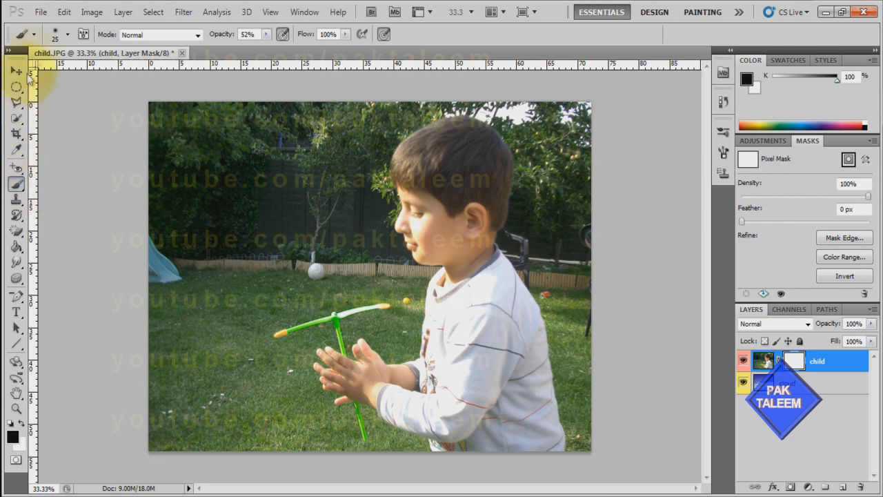
pyautogui.click(69, 37)
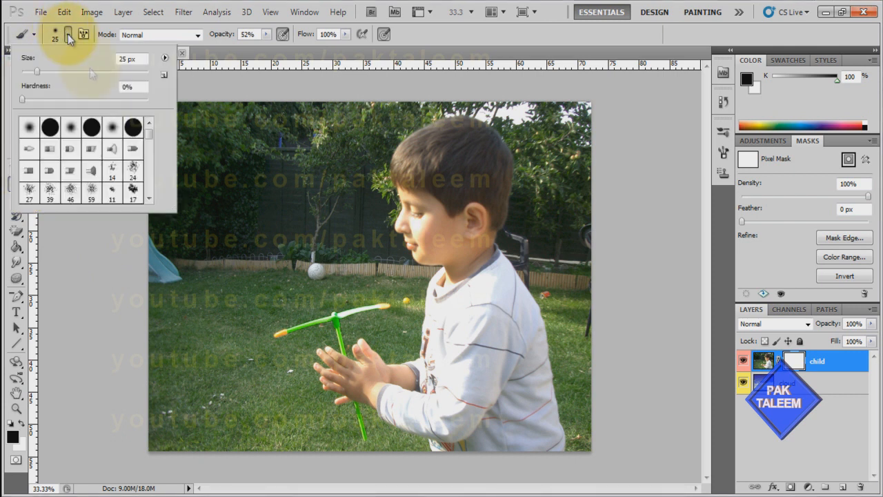
pyautogui.click(133, 127)
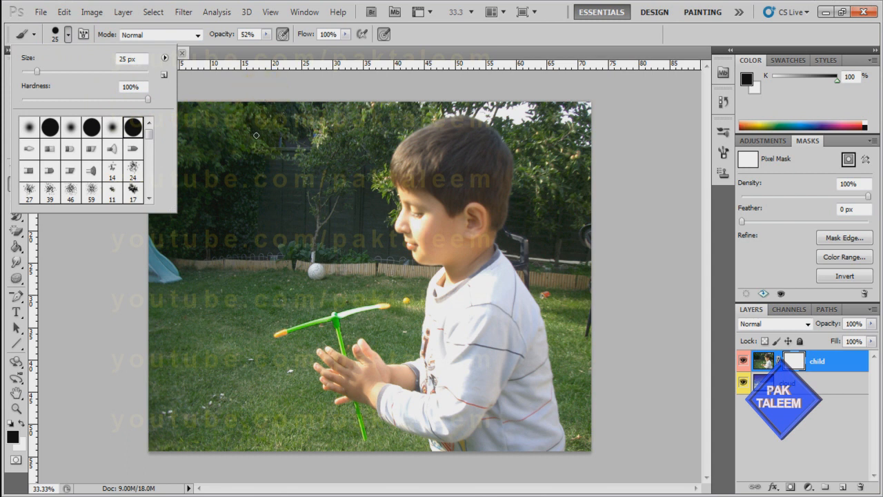
pyautogui.click(282, 90)
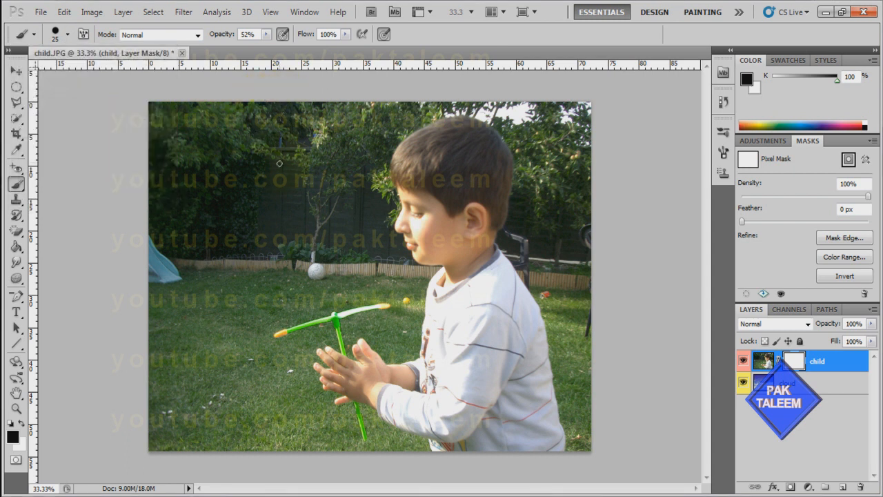
pyautogui.press(']')
pyautogui.press(']')
pyautogui.press(']')
pyautogui.press(']')
pyautogui.press(']')
pyautogui.press(']')
pyautogui.press(']')
pyautogui.press(']')
pyautogui.press(']')
pyautogui.press(']')
pyautogui.press(']')
pyautogui.press(']')
pyautogui.press(']')
pyautogui.press(']')
pyautogui.press(']')
pyautogui.press(']')
pyautogui.press(']')
pyautogui.press(']')
pyautogui.press(']')
pyautogui.press(']')
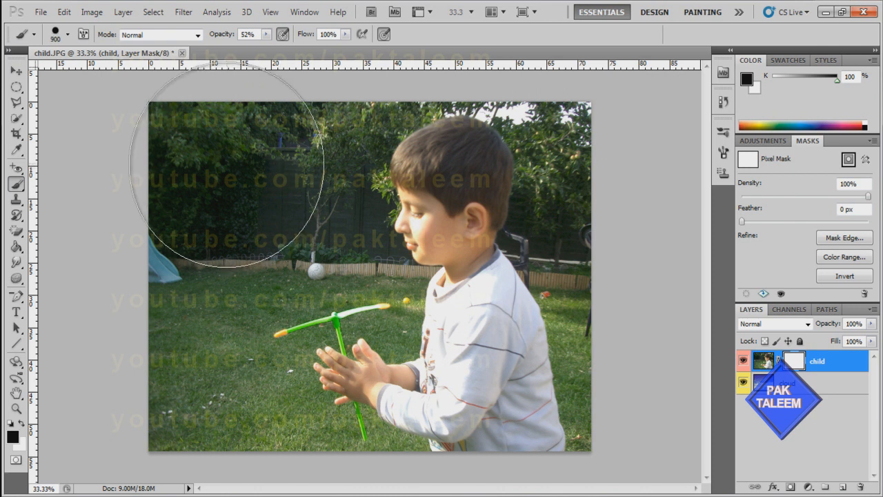
# Raise the brush opacity to 100% and turn off its tablet pressure control
pyautogui.click(266, 34)
pyautogui.moveTo(268, 48); pyautogui.dragTo(315, 43)
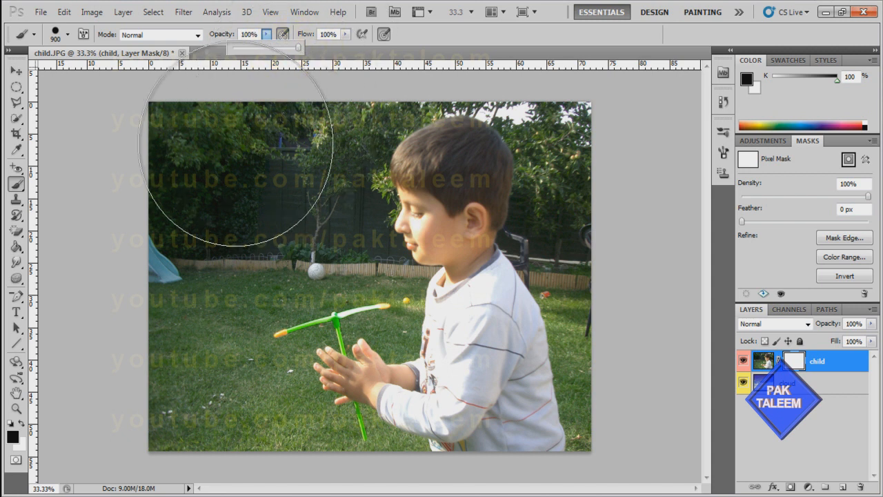
pyautogui.click(285, 37)
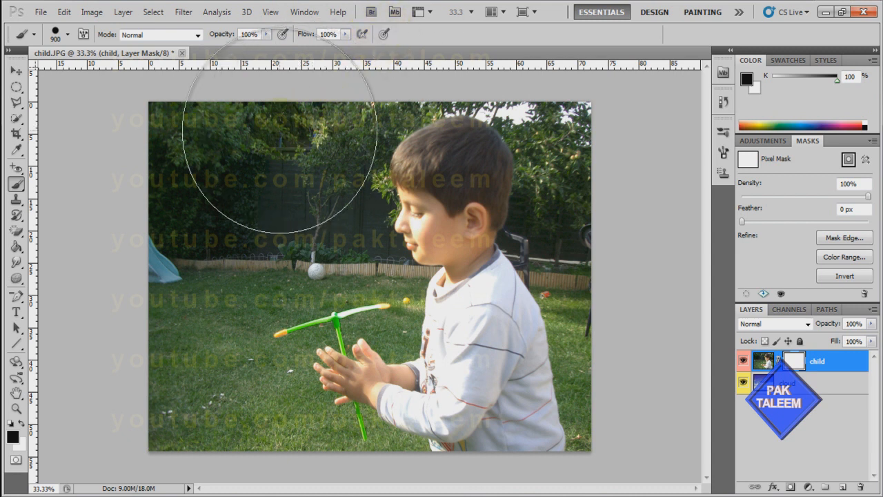
# Paint black on the child layer's mask over the garden on both sides of the boy to reveal the cloud layer
pyautogui.moveTo(279, 136)
pyautogui.mouseDown()
pyautogui.moveTo(126, 217)
pyautogui.moveTo(92, 380)
pyautogui.moveTo(167, 279)
pyautogui.moveTo(197, 216)
pyautogui.mouseUp()
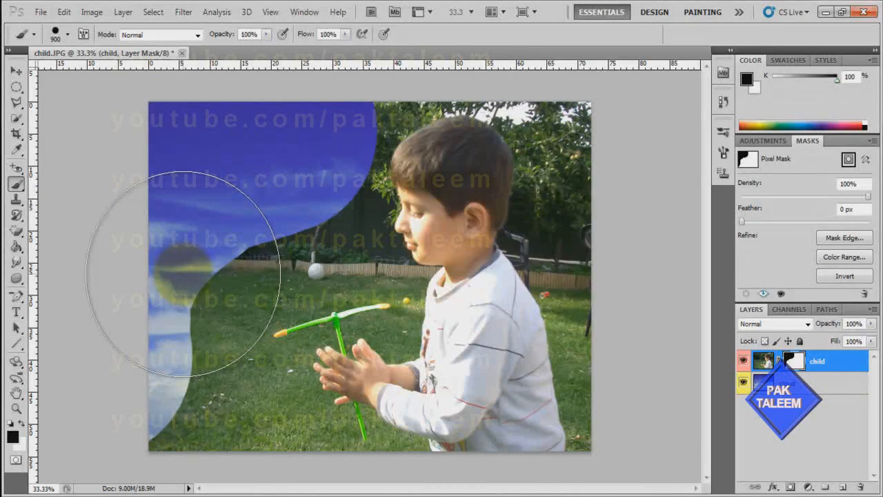
pyautogui.moveTo(183, 276)
pyautogui.mouseDown()
pyautogui.moveTo(158, 335)
pyautogui.moveTo(177, 413)
pyautogui.moveTo(207, 469)
pyautogui.moveTo(293, 493)
pyautogui.mouseUp()
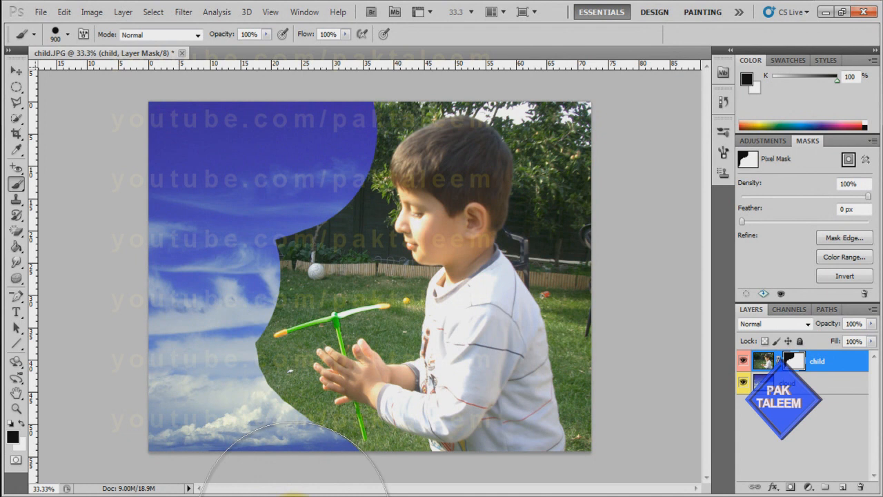
pyautogui.moveTo(618, 134)
pyautogui.mouseDown()
pyautogui.moveTo(627, 175)
pyautogui.moveTo(618, 188)
pyautogui.moveTo(570, 131)
pyautogui.moveTo(639, 280)
pyautogui.moveTo(629, 294)
pyautogui.moveTo(207, 404)
pyautogui.moveTo(132, 400)
pyautogui.mouseUp()
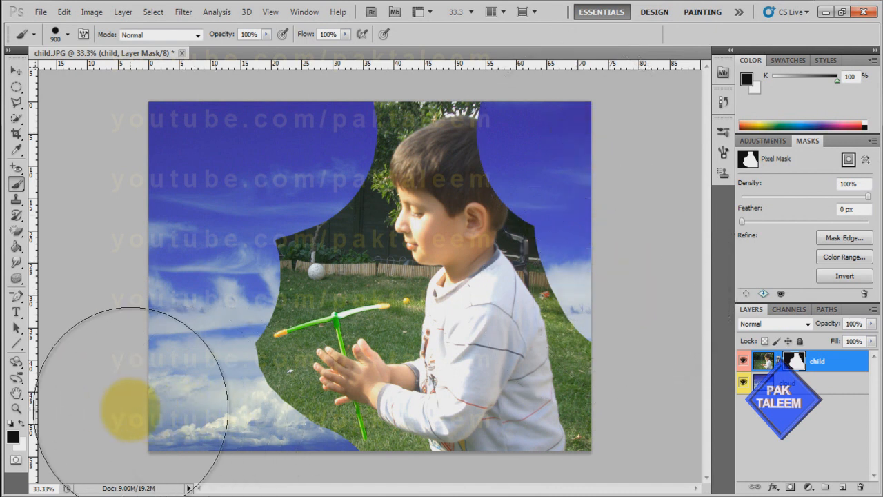
# Paint white on the child layer's mask to bring back the garden in the image's upper-right area
pyautogui.press('x')
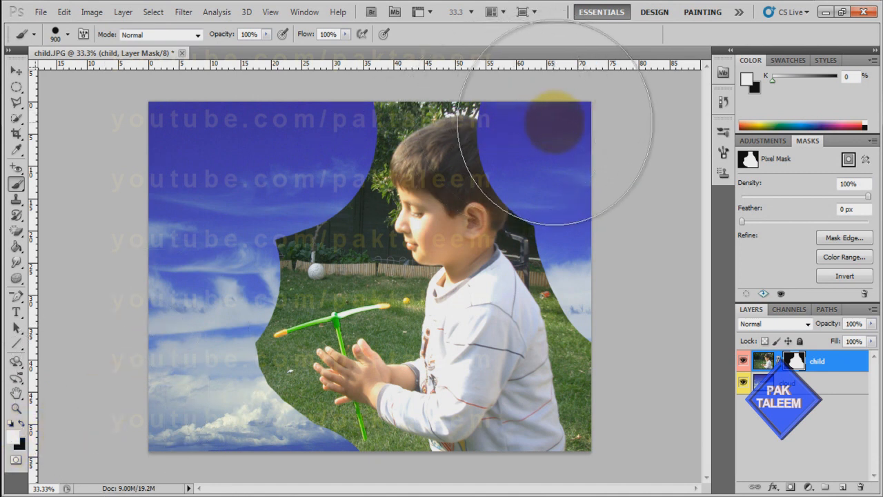
pyautogui.click(552, 121)
pyautogui.click(244, 293)
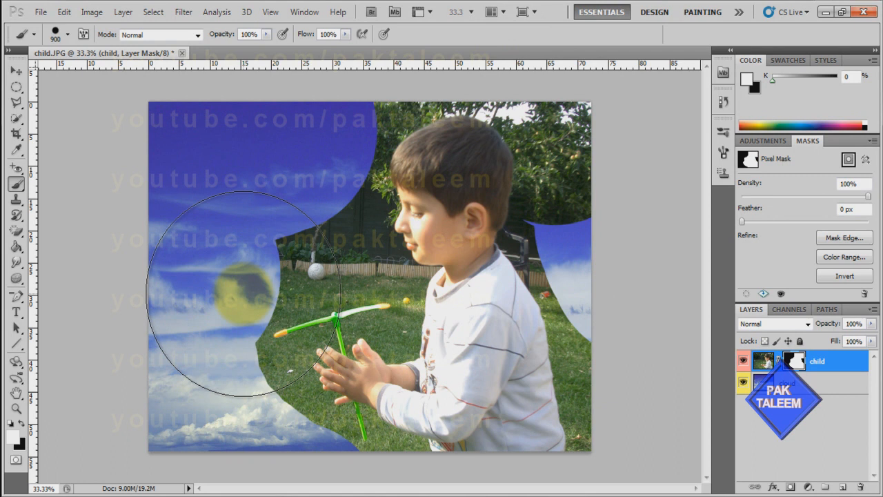
# Paint black on the child layer's mask with a 250 px brush, removing the garden closer around the boy and his toy
pyautogui.press('x')
pyautogui.click(616, 159)
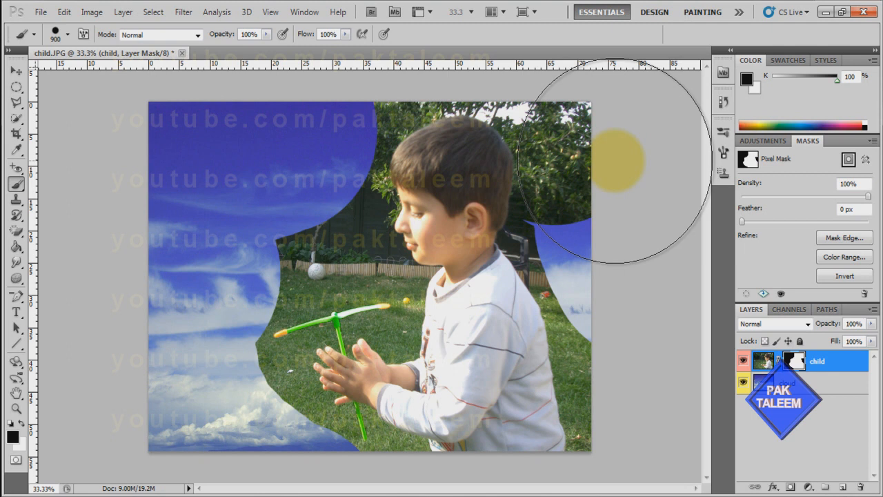
pyautogui.press('[')
pyautogui.press('[')
pyautogui.press('[')
pyautogui.press('[')
pyautogui.press('[')
pyautogui.press('[')
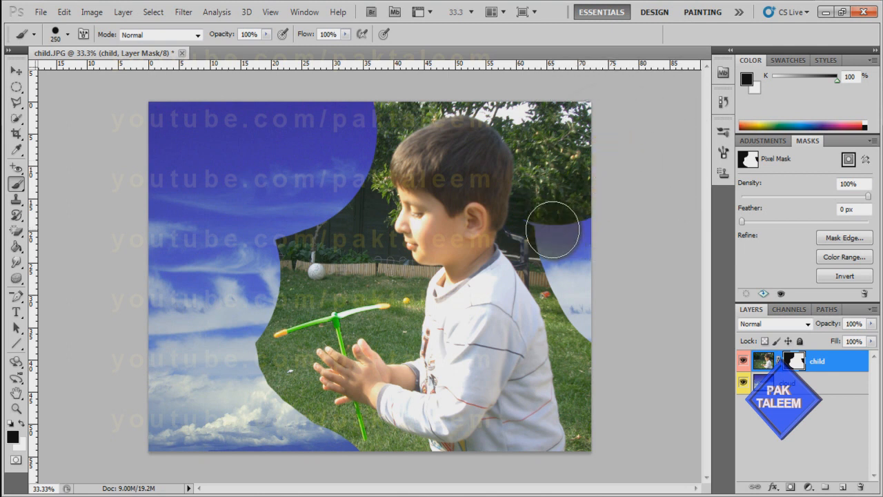
pyautogui.moveTo(552, 230)
pyautogui.mouseDown()
pyautogui.moveTo(584, 135)
pyautogui.moveTo(614, 201)
pyautogui.moveTo(595, 139)
pyautogui.moveTo(617, 459)
pyautogui.moveTo(575, 296)
pyautogui.moveTo(537, 227)
pyautogui.moveTo(555, 162)
pyautogui.moveTo(551, 122)
pyautogui.moveTo(542, 104)
pyautogui.moveTo(498, 85)
pyautogui.moveTo(420, 79)
pyautogui.moveTo(367, 106)
pyautogui.moveTo(351, 147)
pyautogui.moveTo(349, 250)
pyautogui.moveTo(314, 262)
pyautogui.moveTo(305, 238)
pyautogui.moveTo(266, 270)
pyautogui.moveTo(281, 280)
pyautogui.moveTo(229, 320)
pyautogui.moveTo(240, 369)
pyautogui.moveTo(271, 390)
pyautogui.mouseUp()
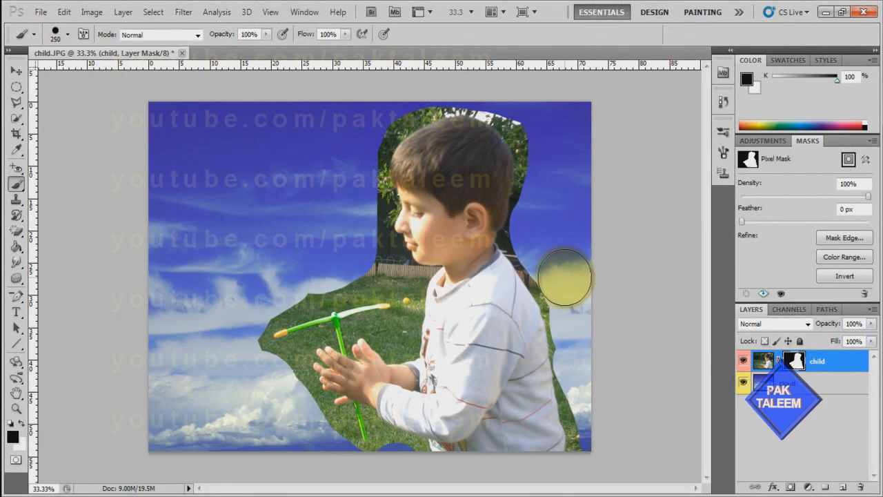
pyautogui.moveTo(556, 255)
pyautogui.mouseDown()
pyautogui.moveTo(542, 213)
pyautogui.moveTo(548, 154)
pyautogui.moveTo(539, 125)
pyautogui.moveTo(549, 178)
pyautogui.mouseUp()
pyautogui.moveTo(372, 261)
pyautogui.mouseDown()
pyautogui.moveTo(351, 213)
pyautogui.moveTo(314, 276)
pyautogui.moveTo(251, 303)
pyautogui.moveTo(198, 306)
pyautogui.mouseUp()
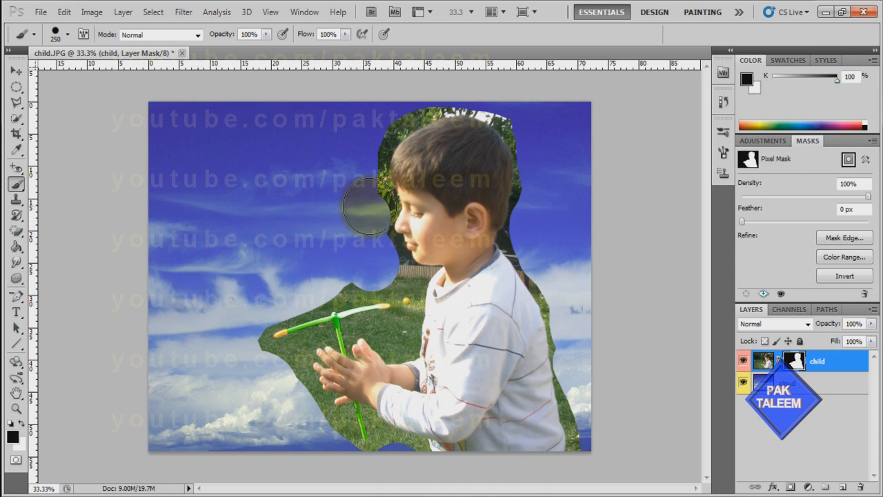
pyautogui.moveTo(369, 203)
pyautogui.mouseDown()
pyautogui.moveTo(357, 156)
pyautogui.moveTo(369, 124)
pyautogui.moveTo(399, 96)
pyautogui.moveTo(481, 76)
pyautogui.moveTo(578, 130)
pyautogui.mouseUp()
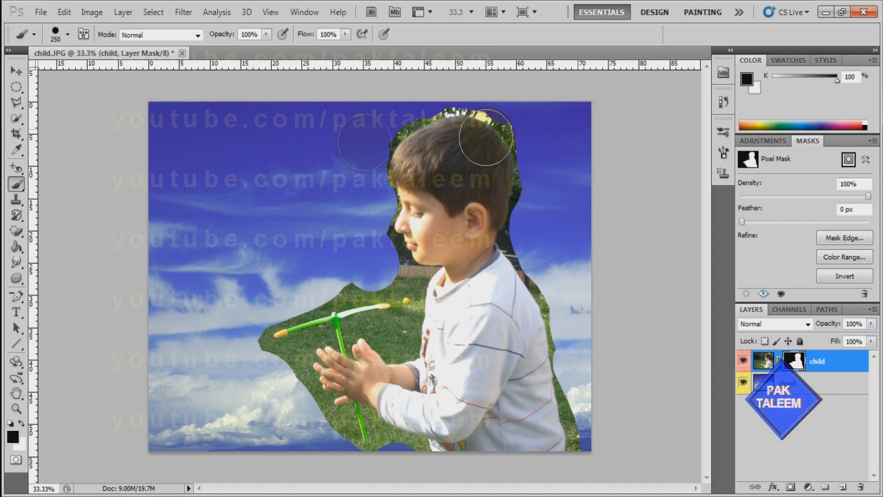
pyautogui.click(23, 91)
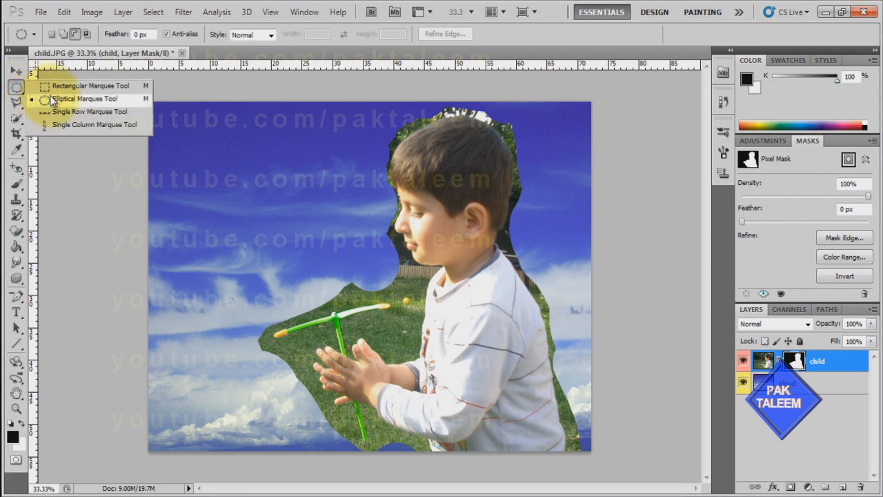
pyautogui.click(54, 99)
pyautogui.click(23, 92)
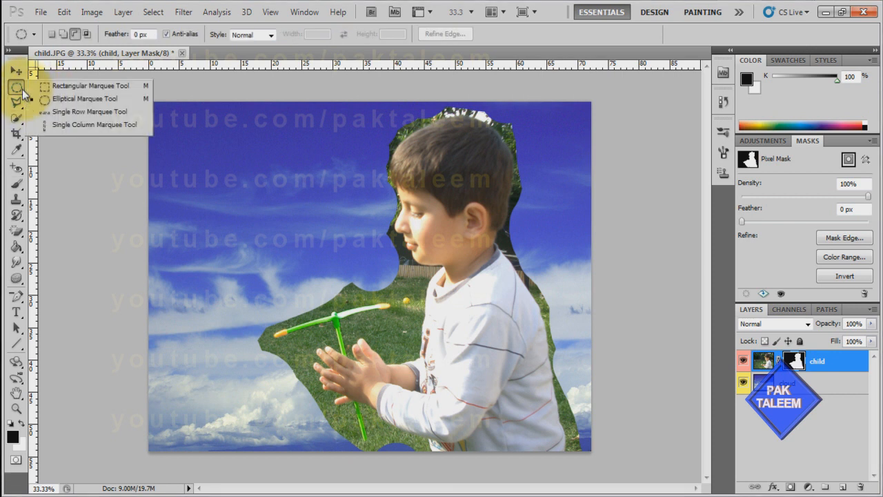
pyautogui.click(567, 43)
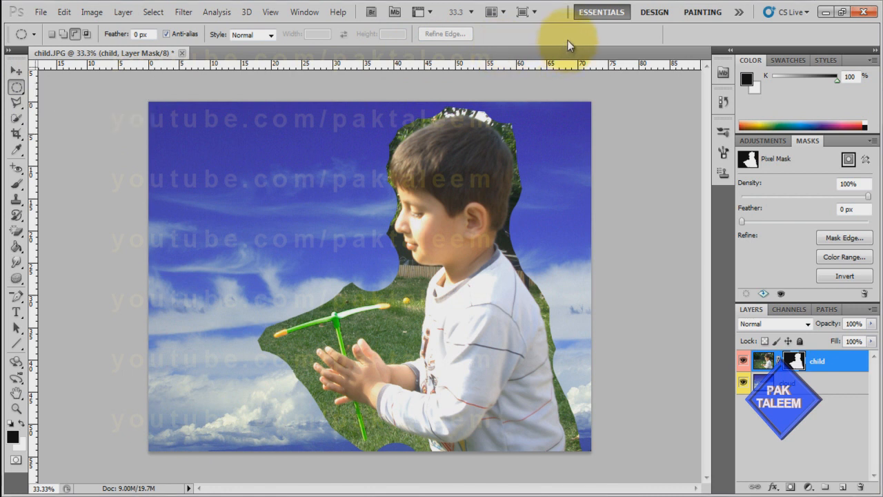
pyautogui.click(19, 302)
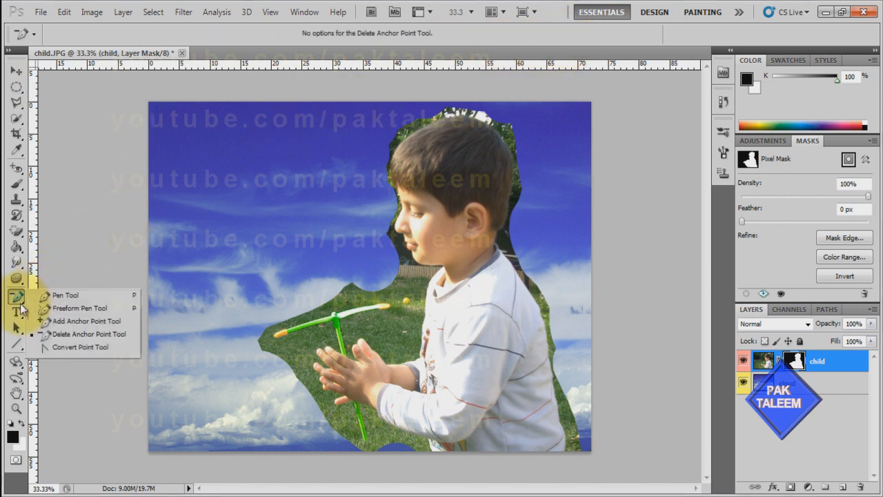
pyautogui.click(58, 297)
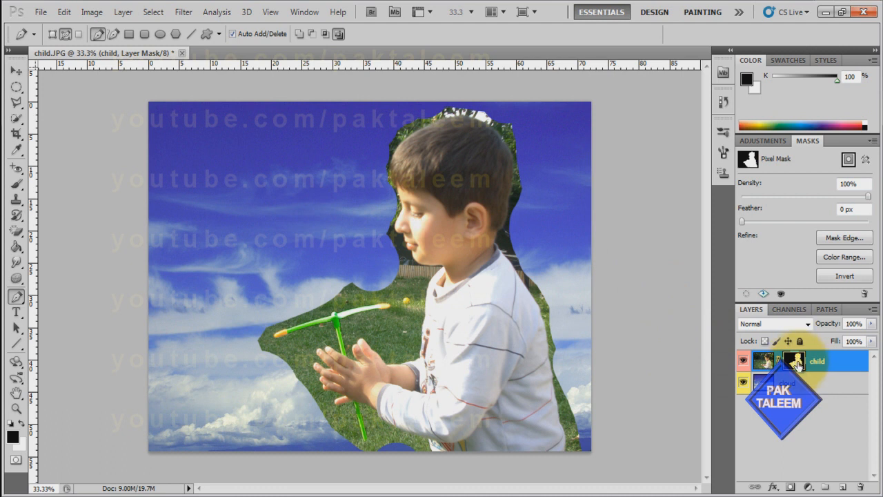
# Delete the child layer's mask without applying it and add a new blank layer mask
pyautogui.moveTo(796, 361); pyautogui.dragTo(860, 487)
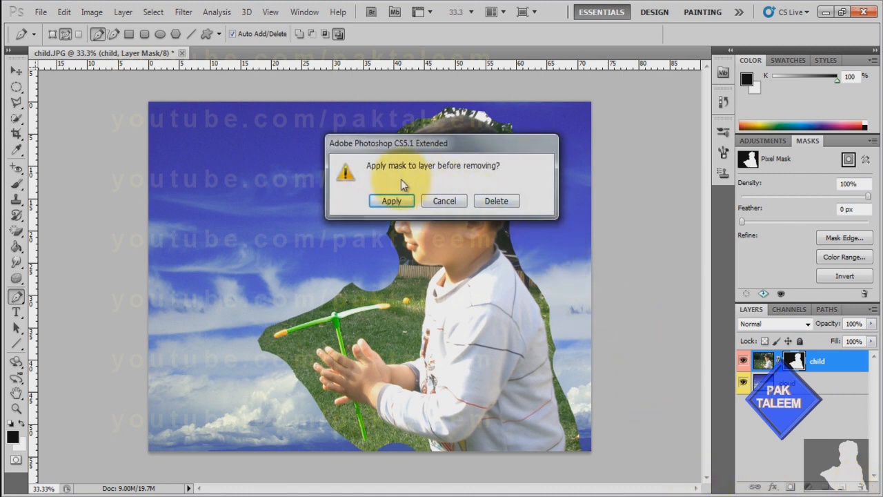
pyautogui.click(496, 201)
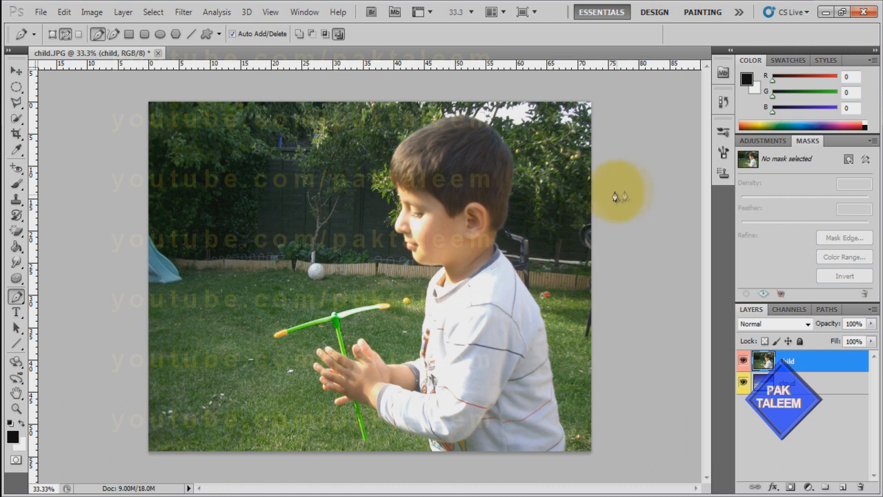
pyautogui.click(791, 486)
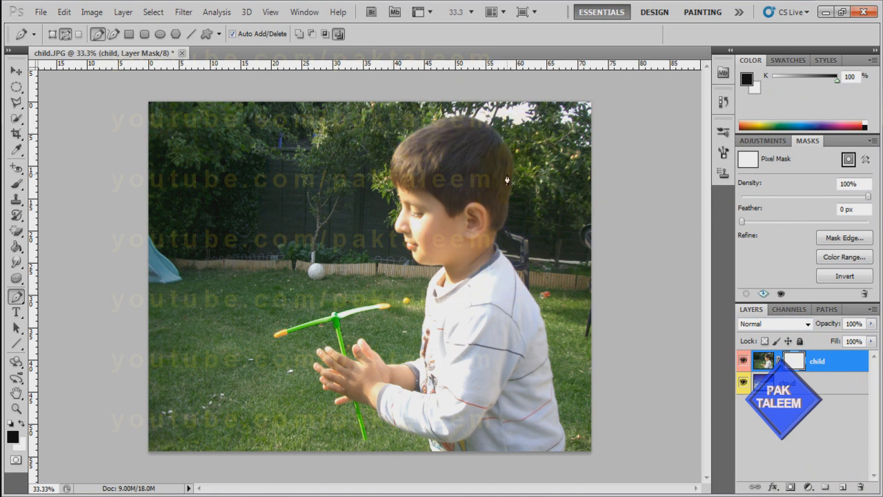
# Start a Pen tool path along the boy's profile, from the forehead at the hairline down to just under the nose
pyautogui.hotkey('ctrl', '+')
pyautogui.hotkey('ctrl', '+')
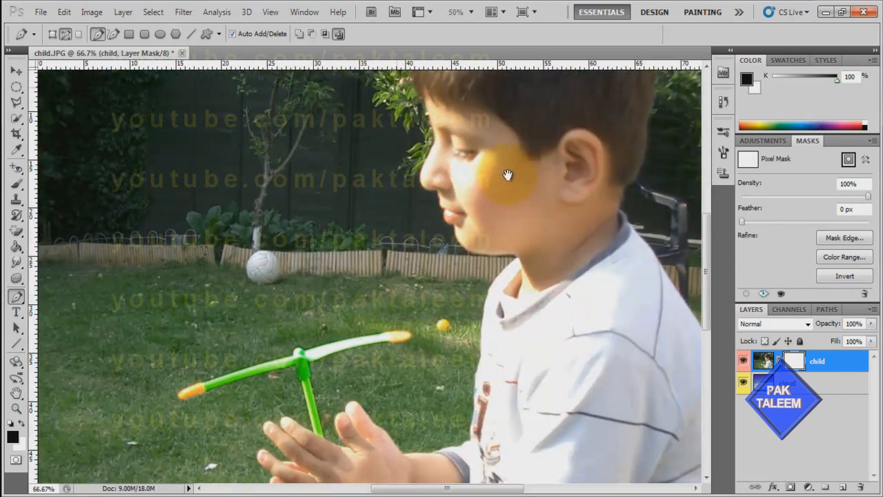
pyautogui.moveTo(496, 142); pyautogui.dragTo(419, 362)
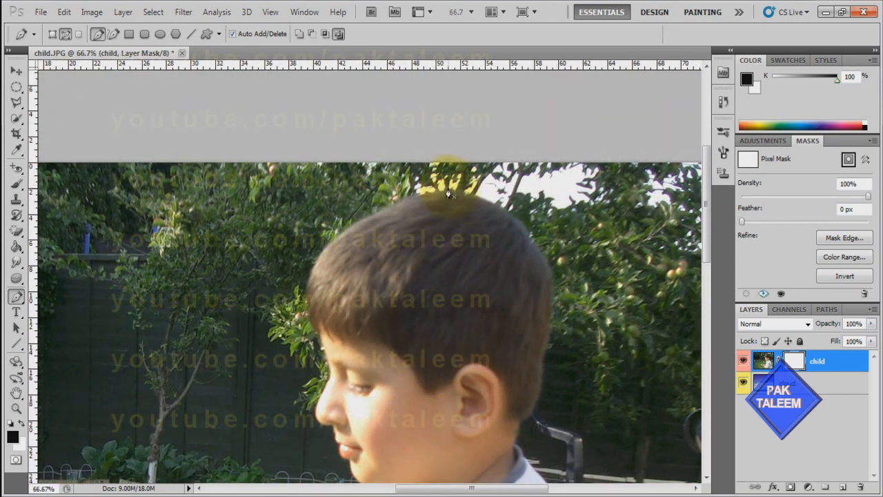
pyautogui.click(16, 297)
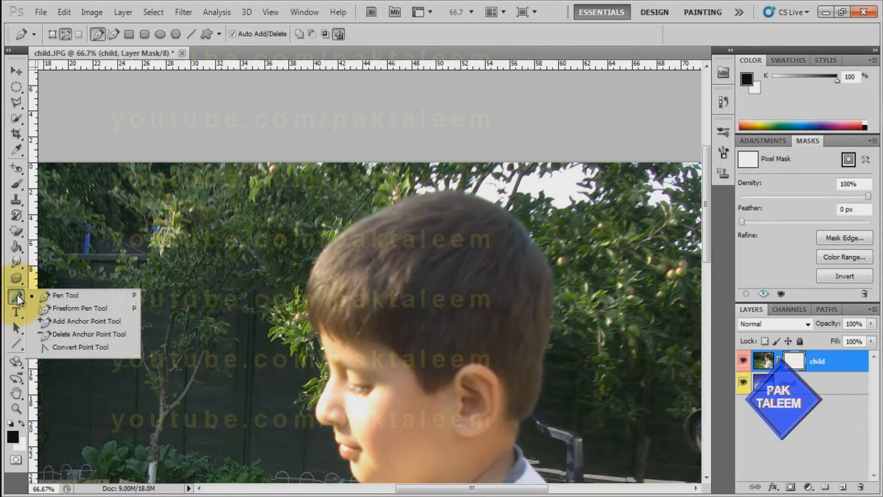
pyautogui.click(67, 297)
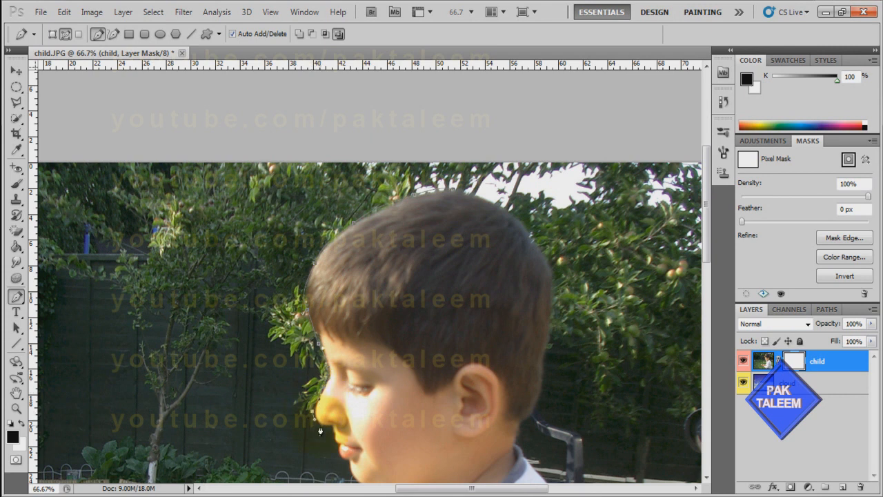
pyautogui.moveTo(331, 426); pyautogui.dragTo(333, 433)
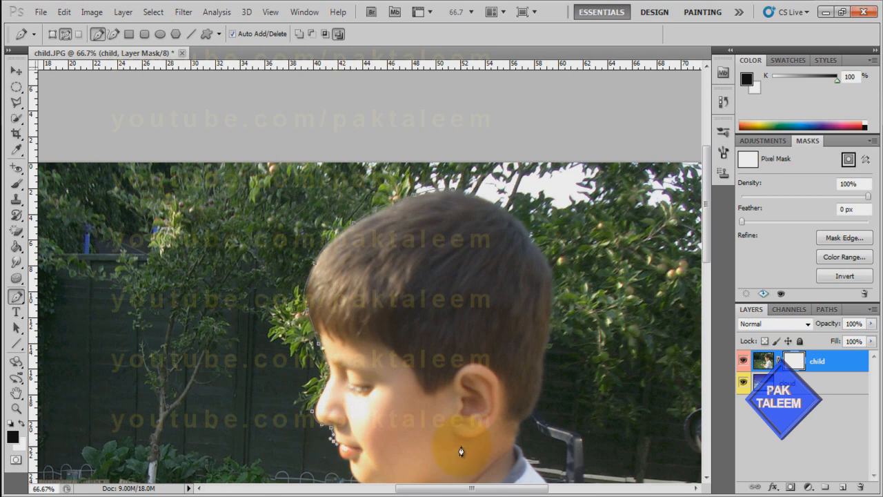
# Extend the path from under the nose around the boy's lips to just below the lower lip
pyautogui.hotkey('ctrl', '+')
pyautogui.hotkey('ctrl', '+')
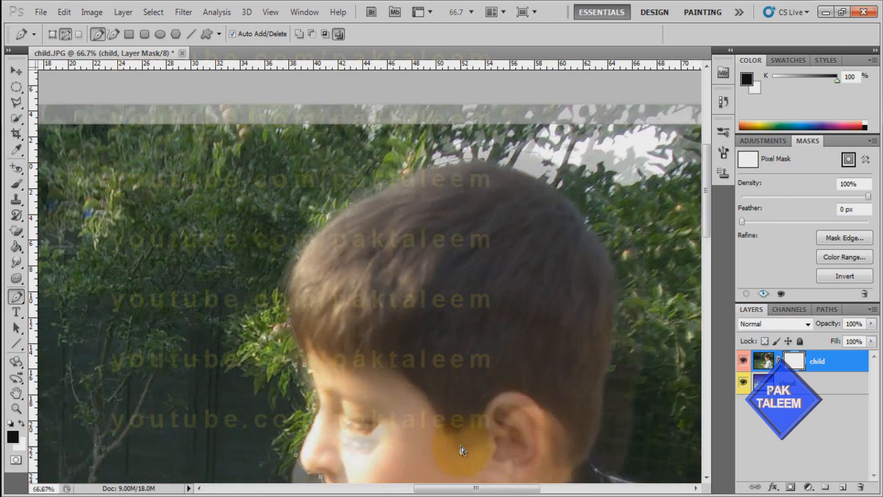
pyautogui.moveTo(422, 398); pyautogui.dragTo(386, 117)
pyautogui.moveTo(384, 326); pyautogui.dragTo(378, 78)
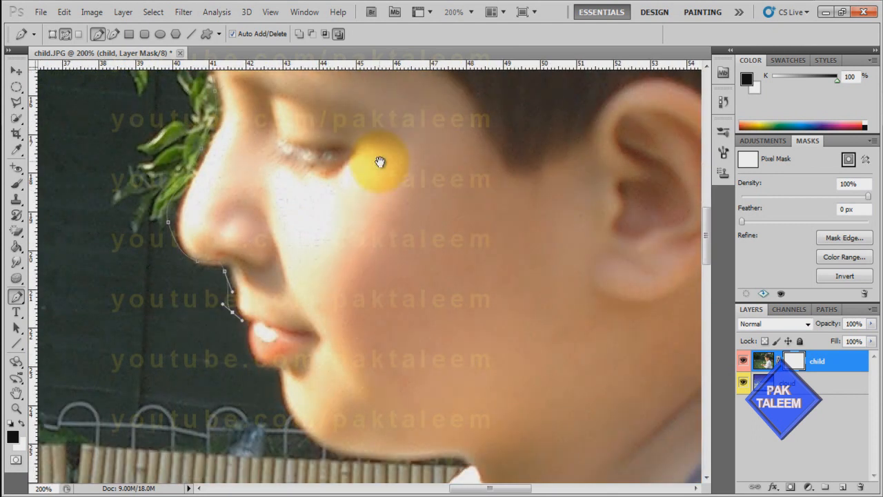
pyautogui.moveTo(243, 343); pyautogui.dragTo(276, 374)
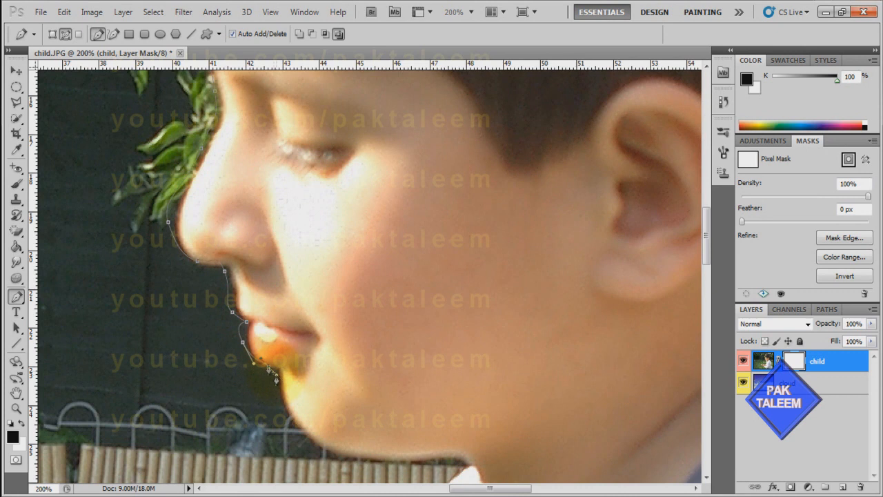
# Pick up the open path again with the Pen tool at its end anchor below the lower lip
pyautogui.click(15, 296)
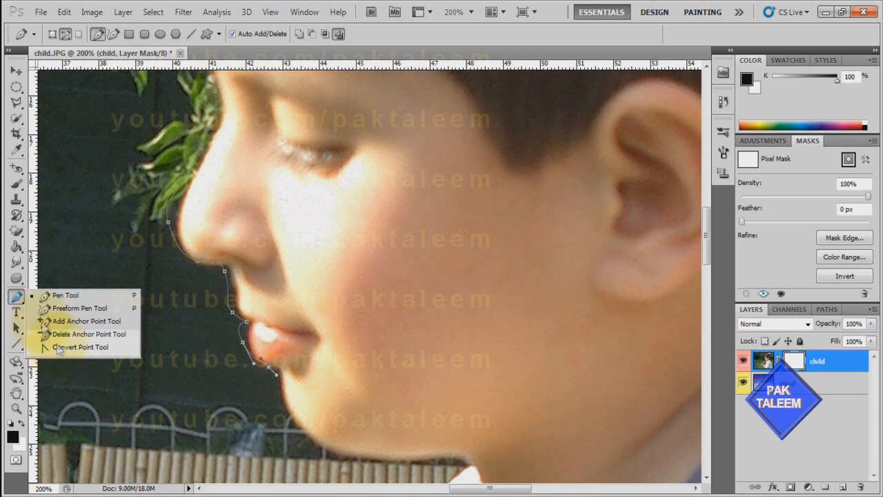
pyautogui.click(19, 298)
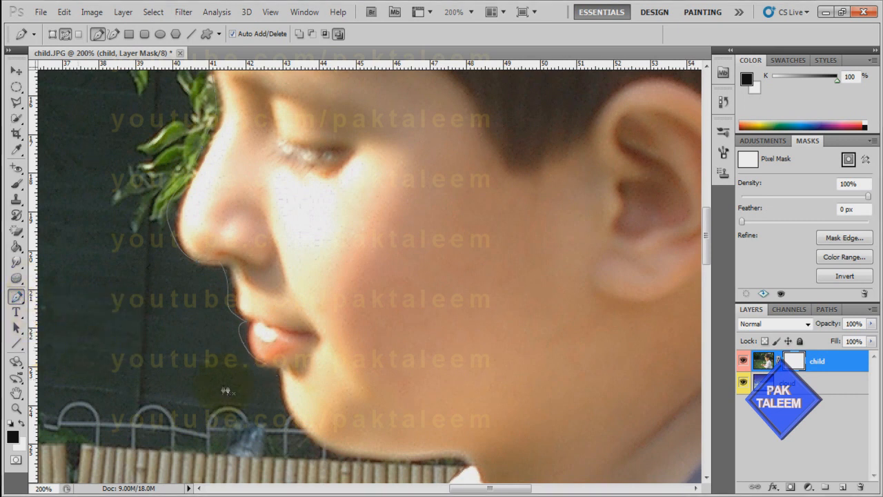
pyautogui.moveTo(235, 315); pyautogui.dragTo(225, 340)
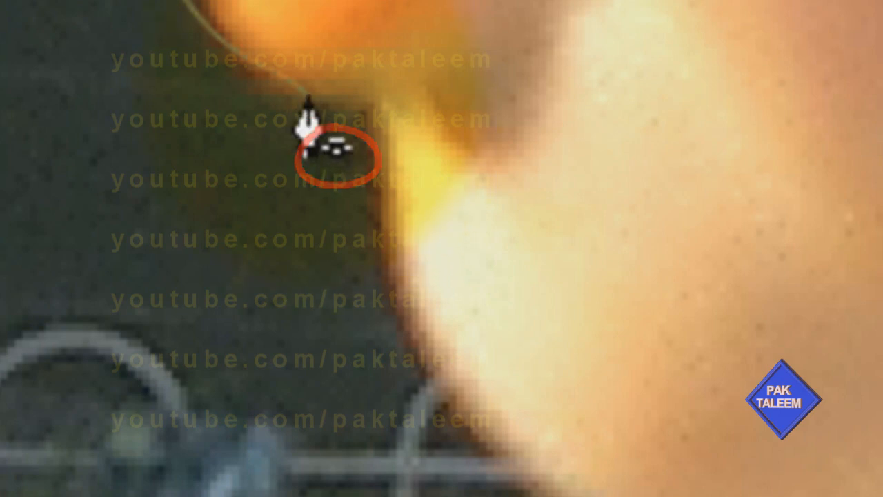
pyautogui.moveTo(308, 96); pyautogui.dragTo(352, 144)
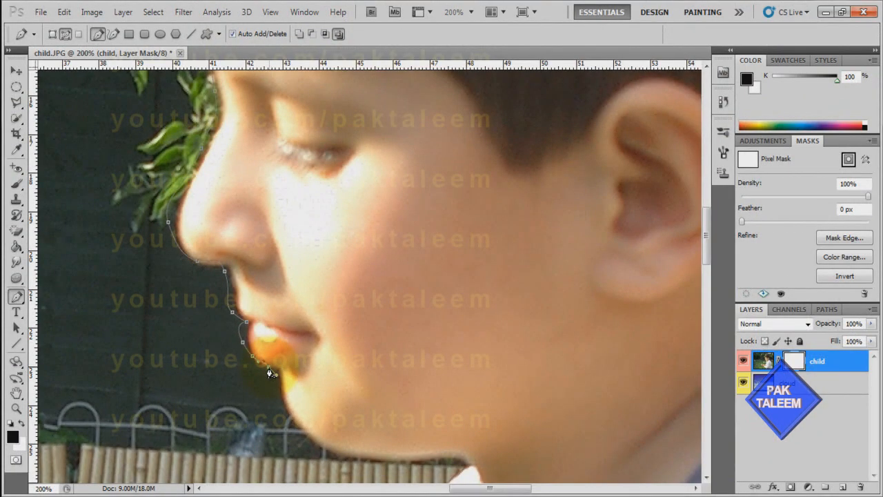
# Continue the path around the boy's chin and along the jaw to the neck, and down the front edge of his shirt
pyautogui.moveTo(276, 374); pyautogui.dragTo(280, 385)
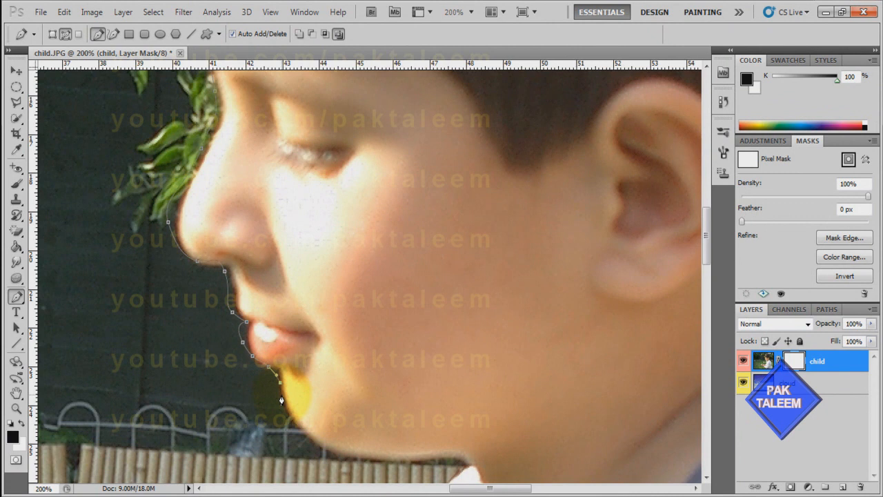
pyautogui.click(313, 442)
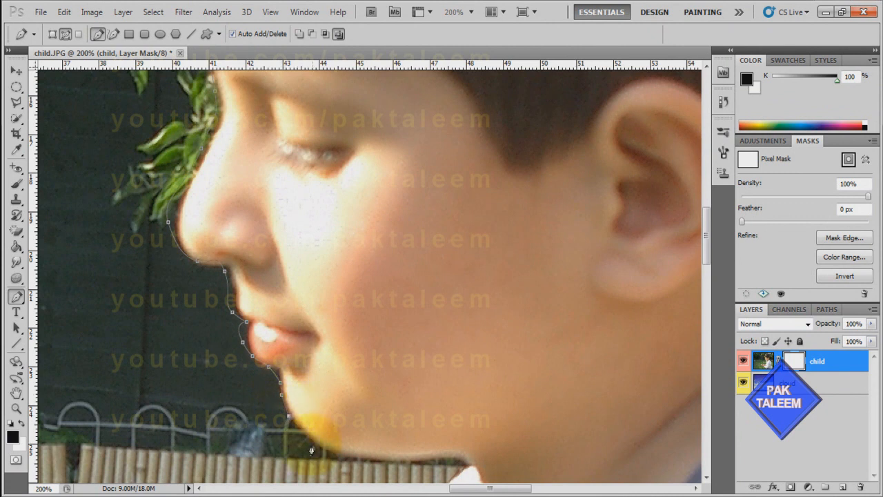
pyautogui.click(349, 458)
pyautogui.click(391, 460)
pyautogui.click(433, 458)
pyautogui.click(456, 460)
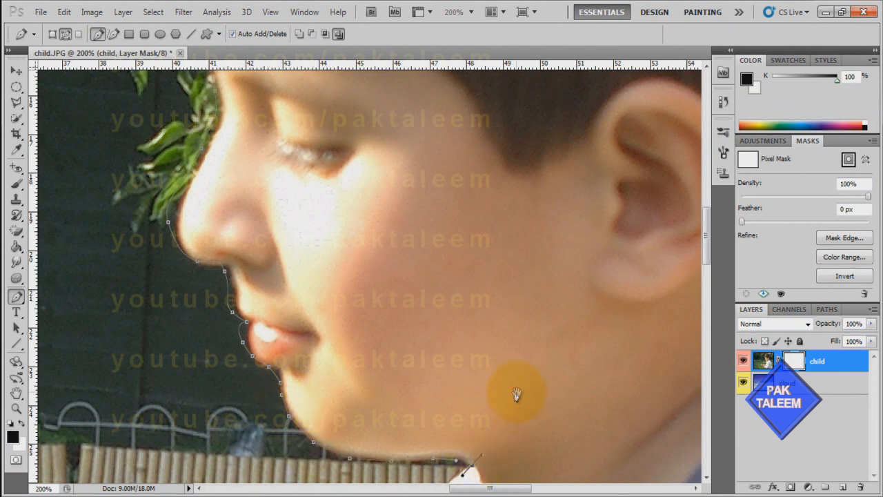
pyautogui.scroll(-5, 508, 207)
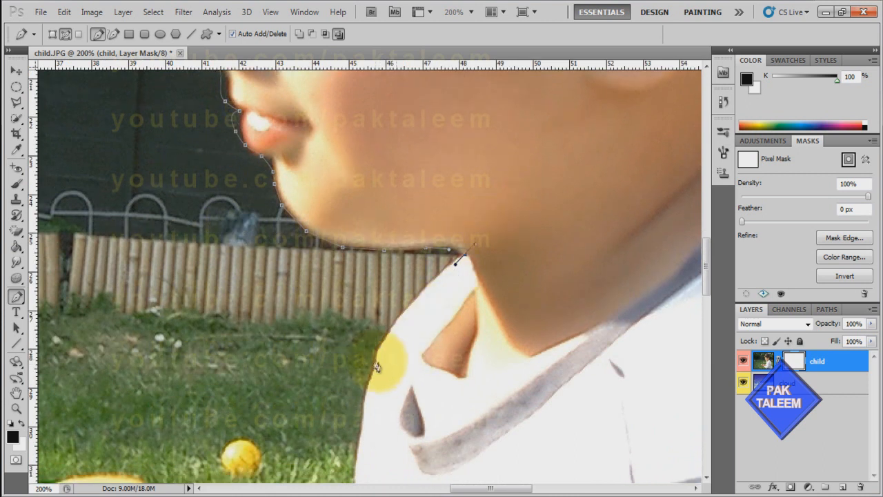
pyautogui.click(375, 360)
pyautogui.click(364, 411)
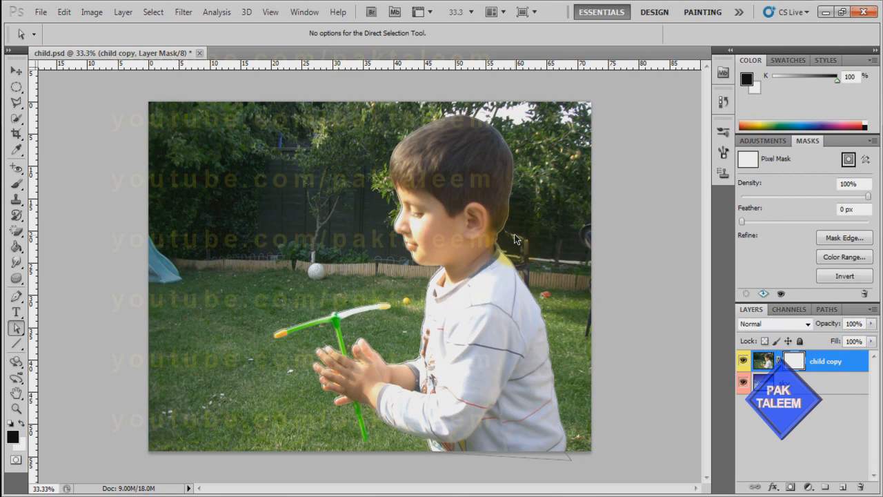
# Show the document's paths and deselect the Work Path outlining the boy
pyautogui.hotkey('ctrl', '+')
pyautogui.hotkey('ctrl', '+')
pyautogui.moveTo(535, 197); pyautogui.dragTo(417, 394)
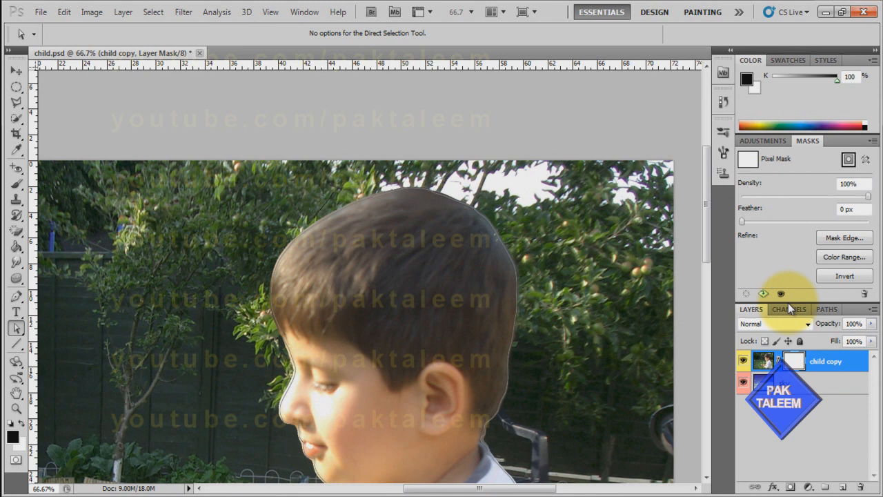
pyautogui.click(830, 309)
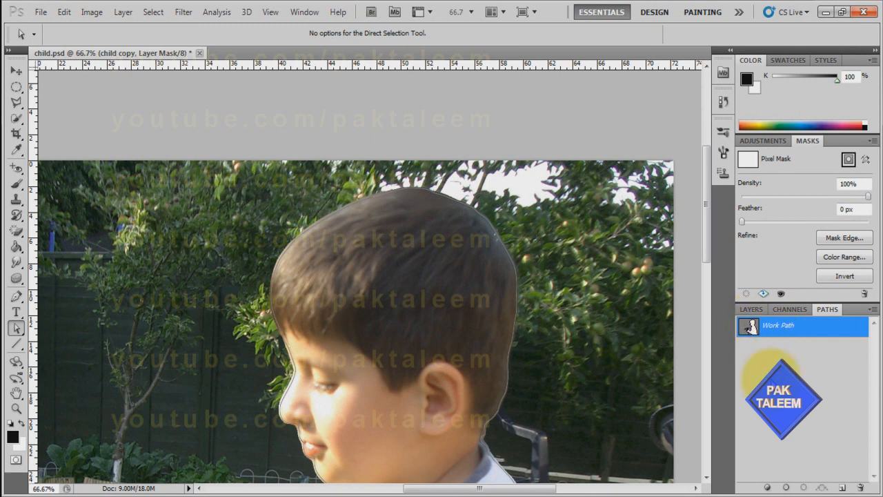
pyautogui.click(770, 378)
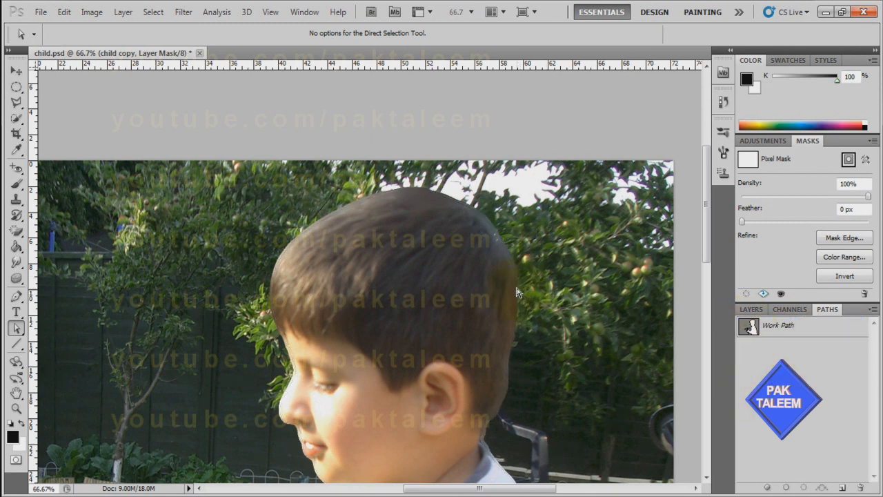
# Reactivate the Work Path and convert it into a new anti-aliased selection with a 0-pixel feather, keeping the child copy layer's mask active
pyautogui.click(756, 330)
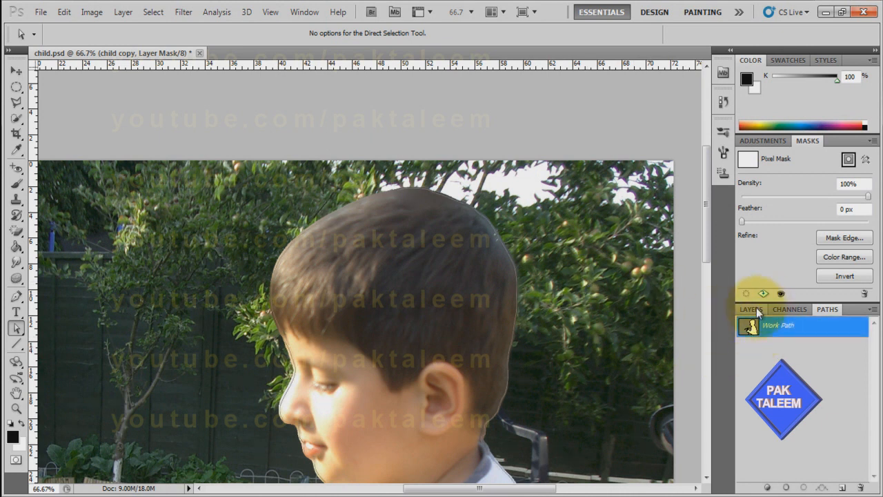
pyautogui.click(752, 309)
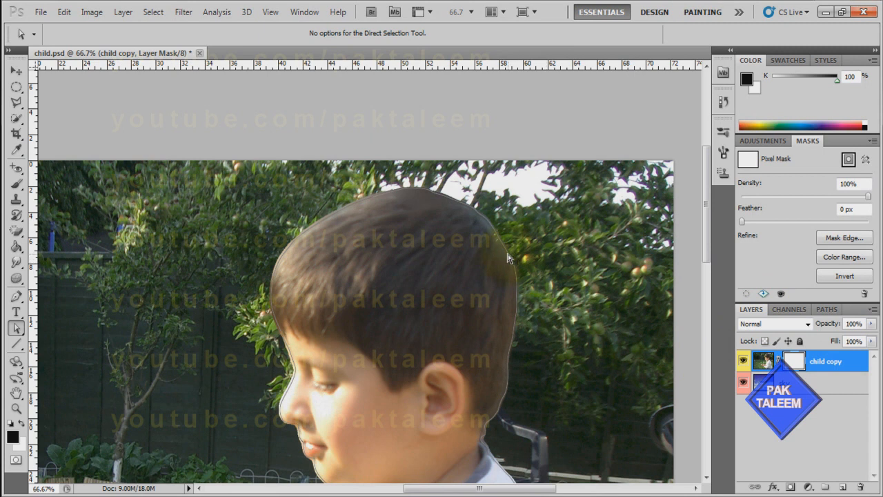
pyautogui.click(19, 332)
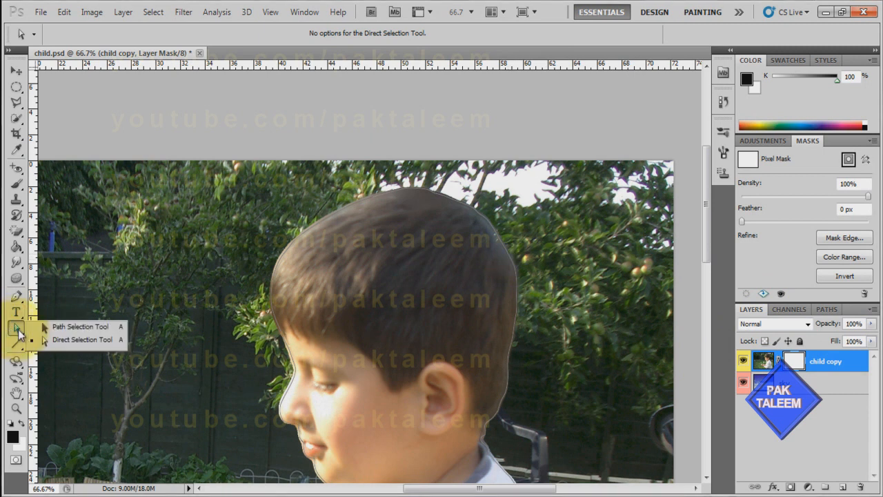
pyautogui.click(81, 339)
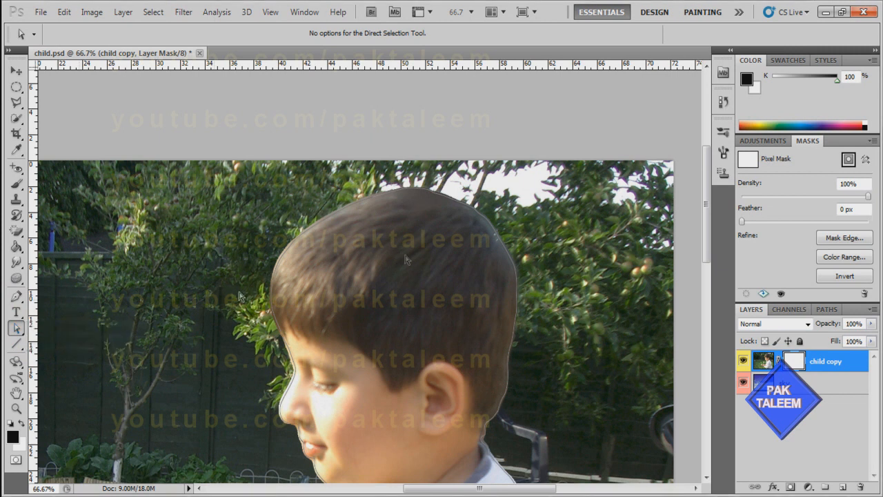
pyautogui.rightClick(510, 257)
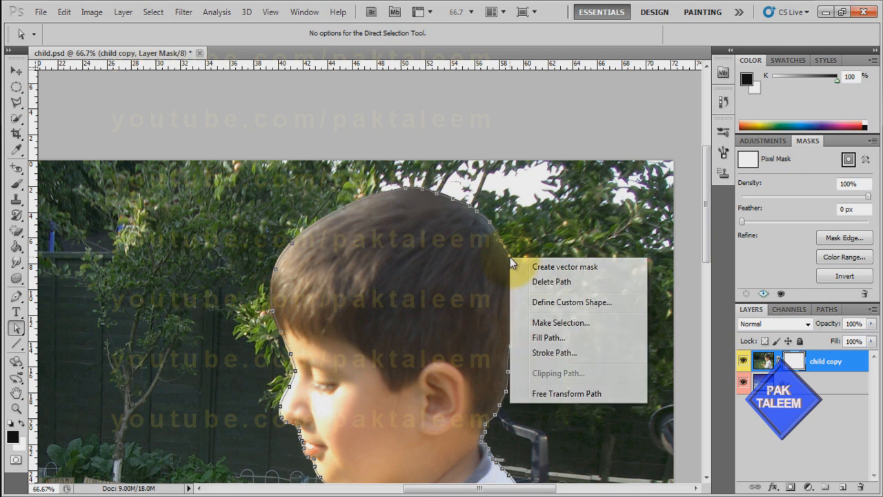
pyautogui.click(604, 321)
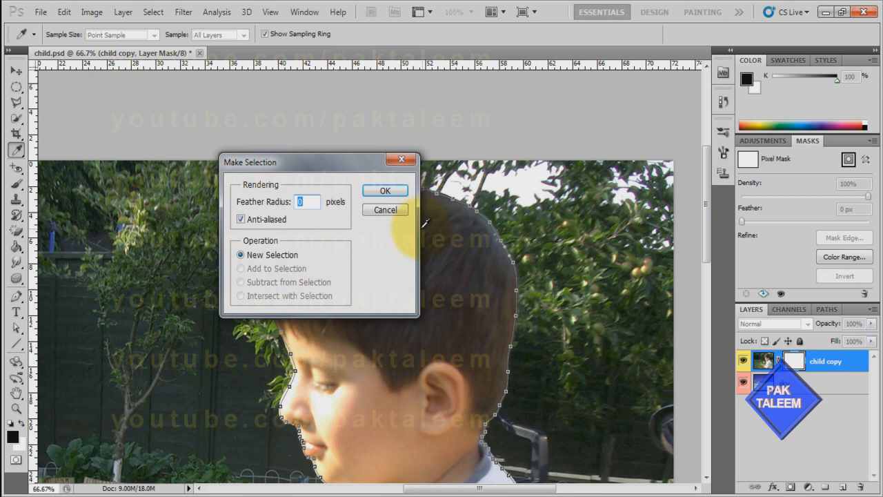
pyautogui.click(393, 194)
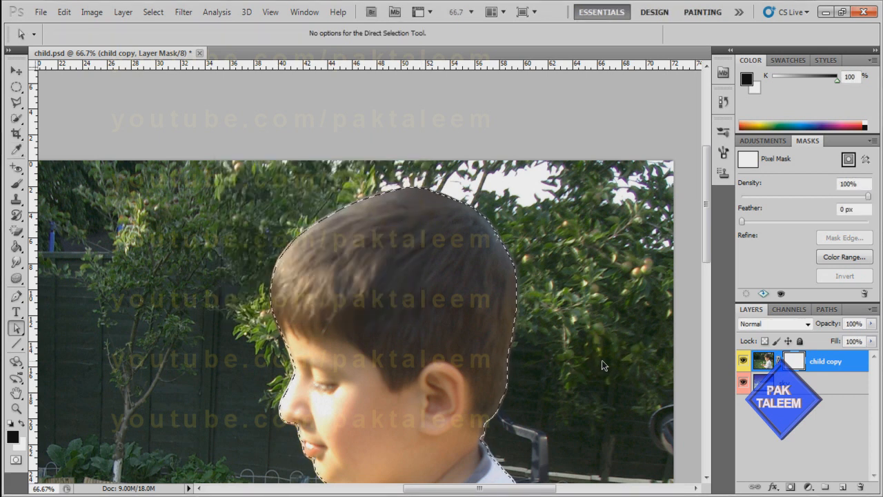
# Review the Refine Edge options for the selection of the boy and accept them unchanged
pyautogui.hotkey('ctrl', '-')
pyautogui.hotkey('ctrl', '-')
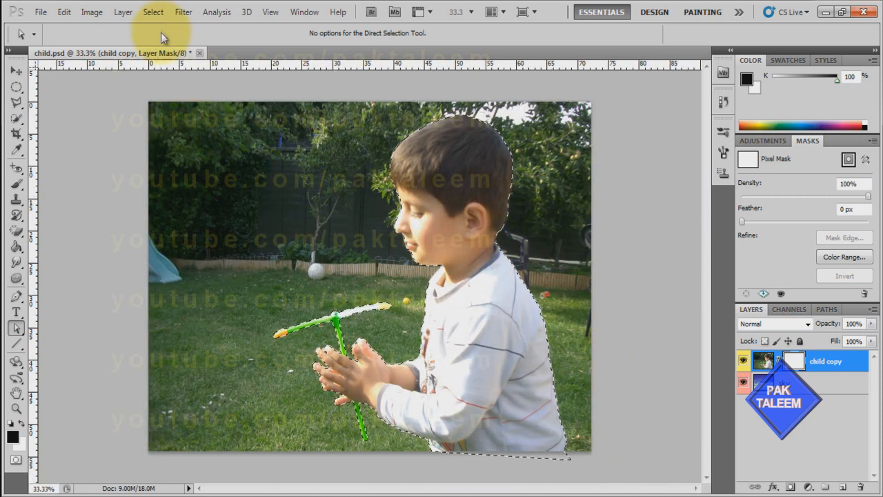
pyautogui.click(158, 13)
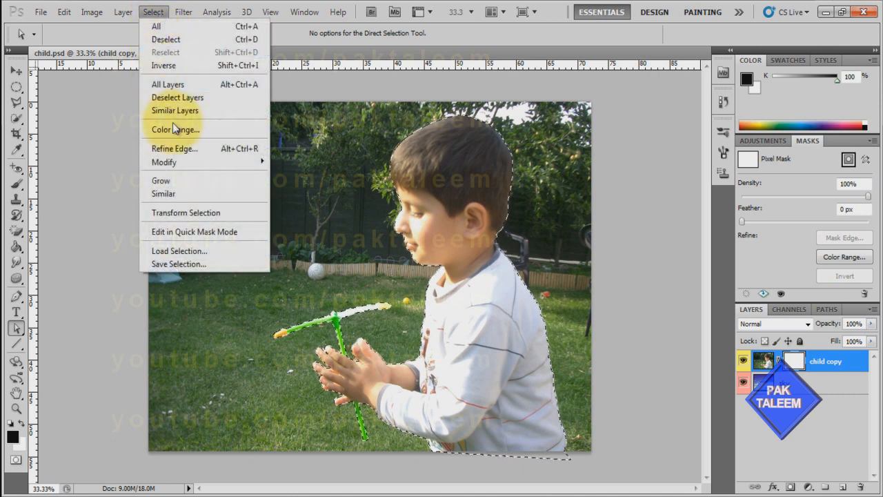
pyautogui.click(213, 150)
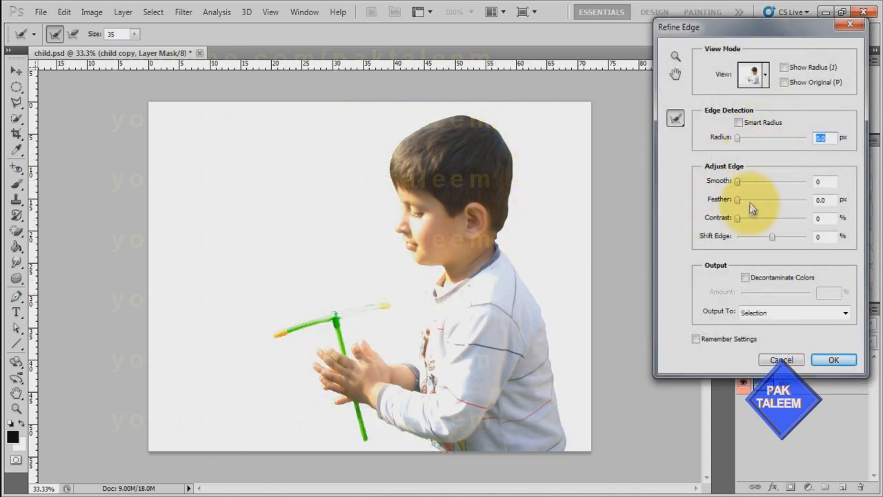
pyautogui.click(836, 357)
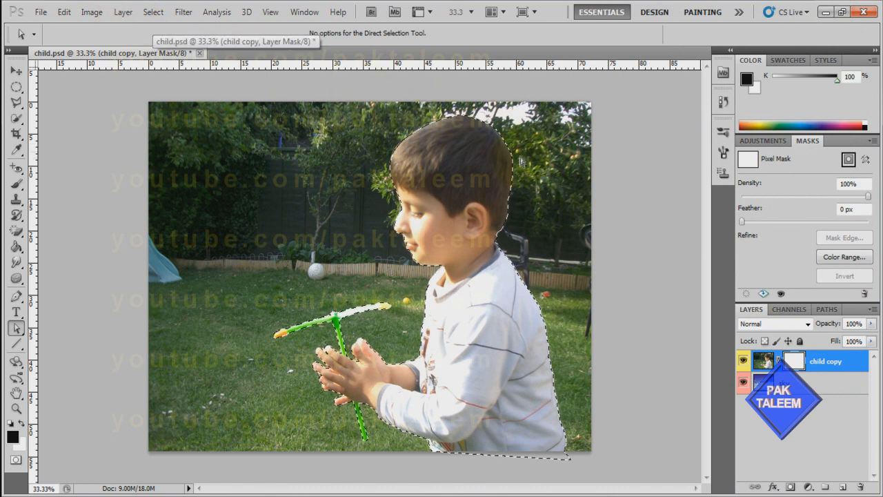
pyautogui.click(158, 15)
pyautogui.moveTo(183, 160)
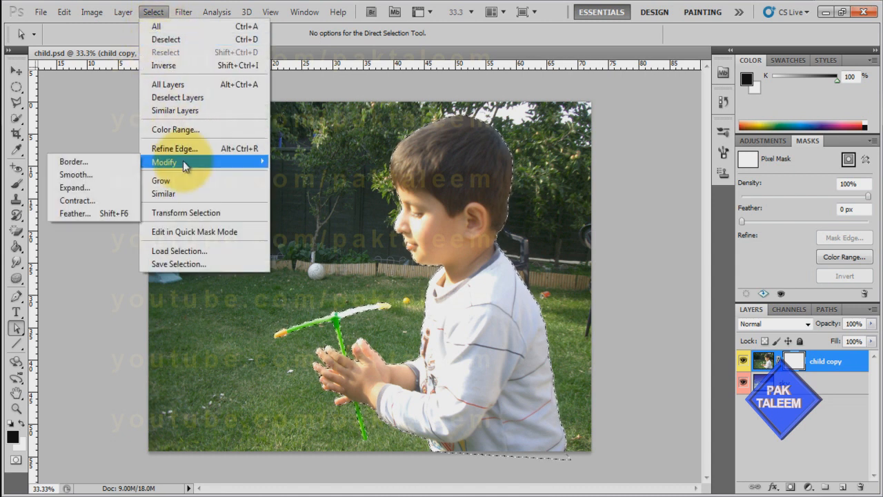
pyautogui.click(100, 208)
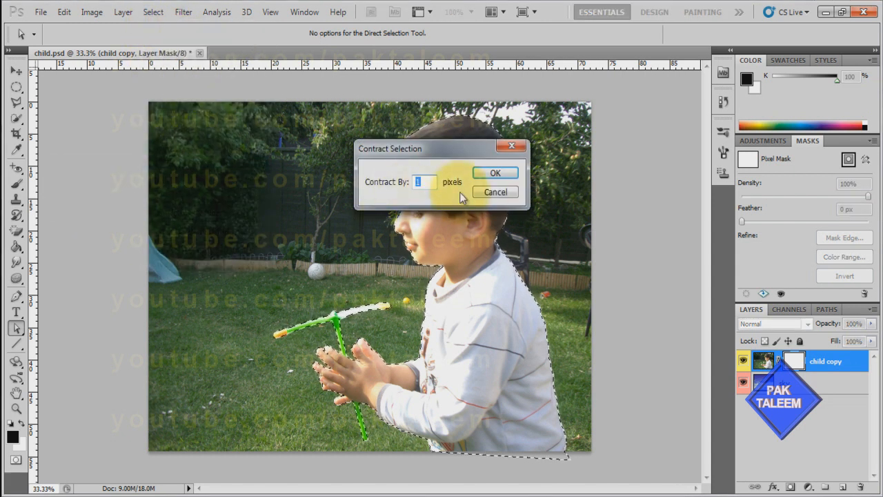
pyautogui.click(500, 191)
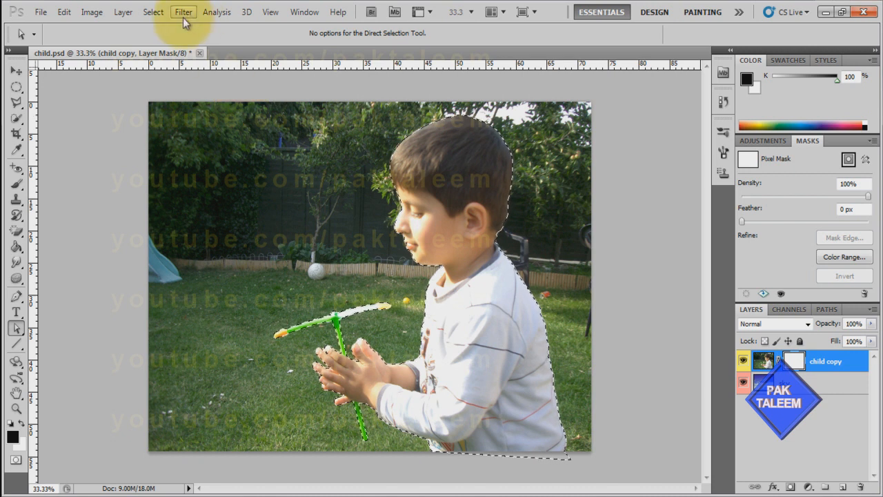
pyautogui.click(154, 13)
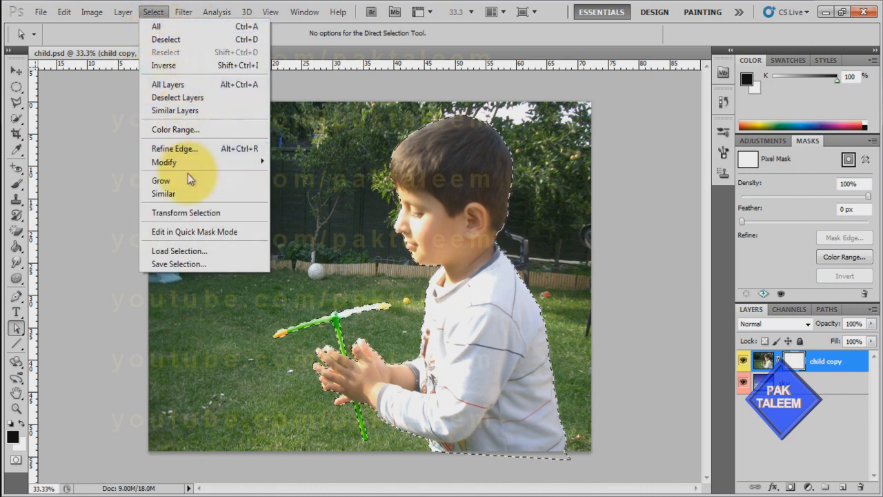
pyautogui.moveTo(191, 167)
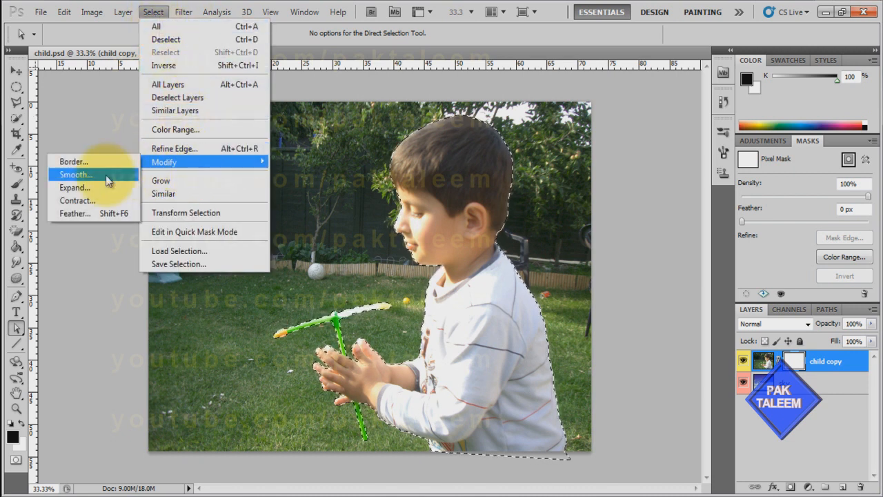
pyautogui.click(75, 187)
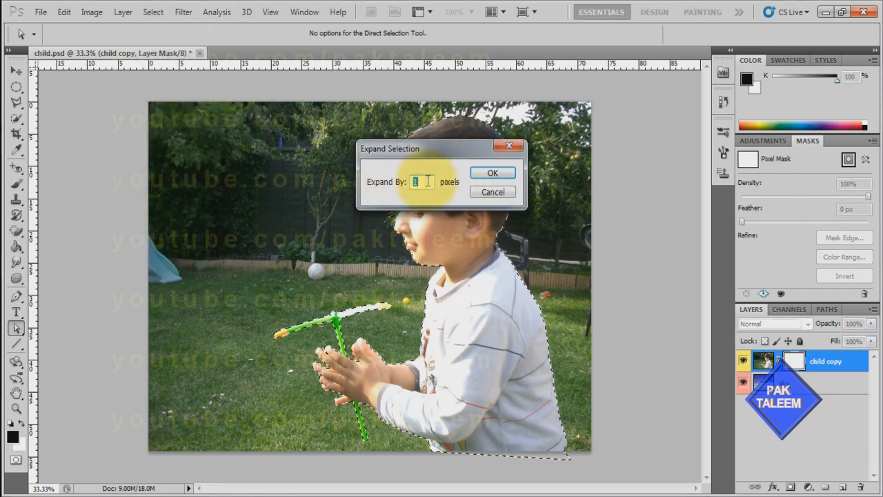
pyautogui.click(501, 193)
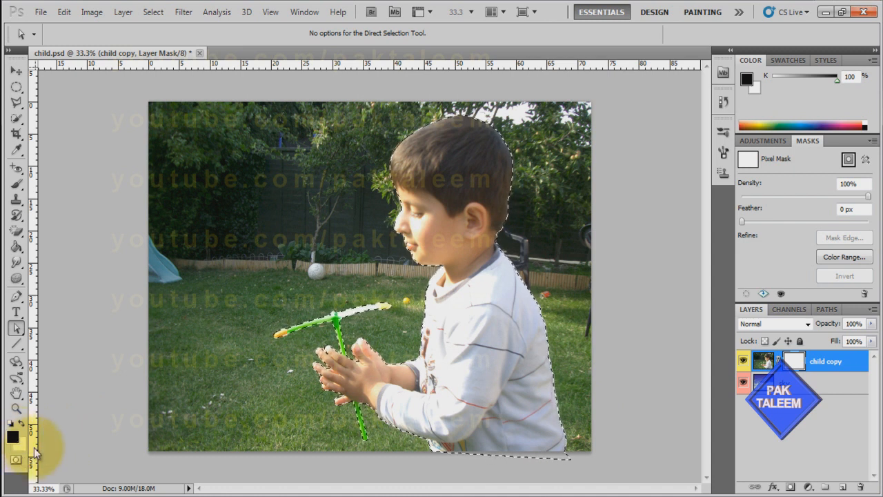
# With black as the background colour, clear everything outside the boy on the child copy layer's mask by inverting the selection, and deselect
pyautogui.press('x')
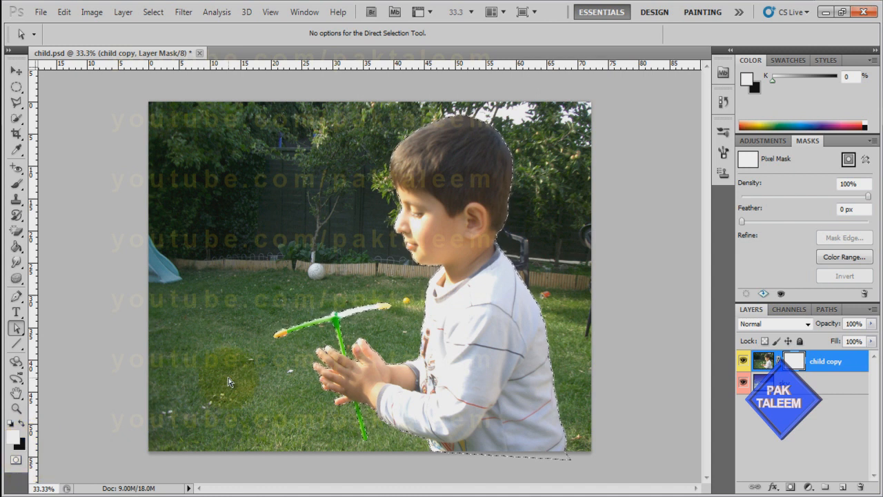
pyautogui.press('x')
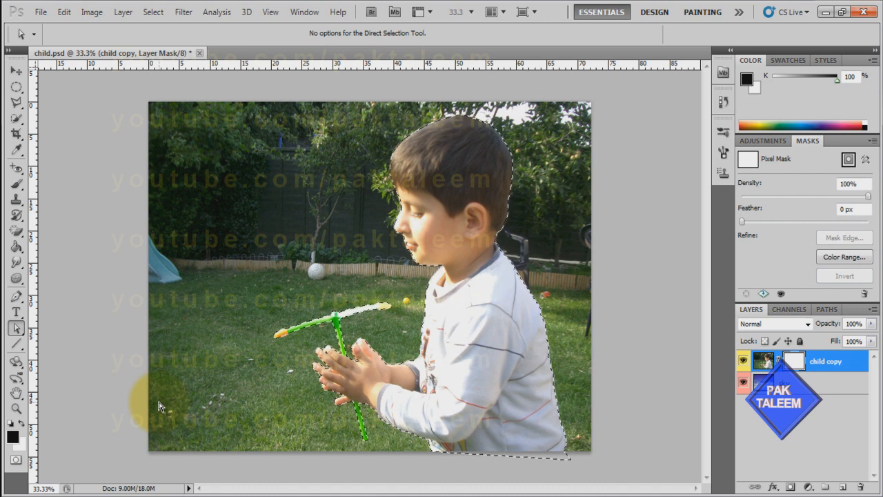
pyautogui.press('x')
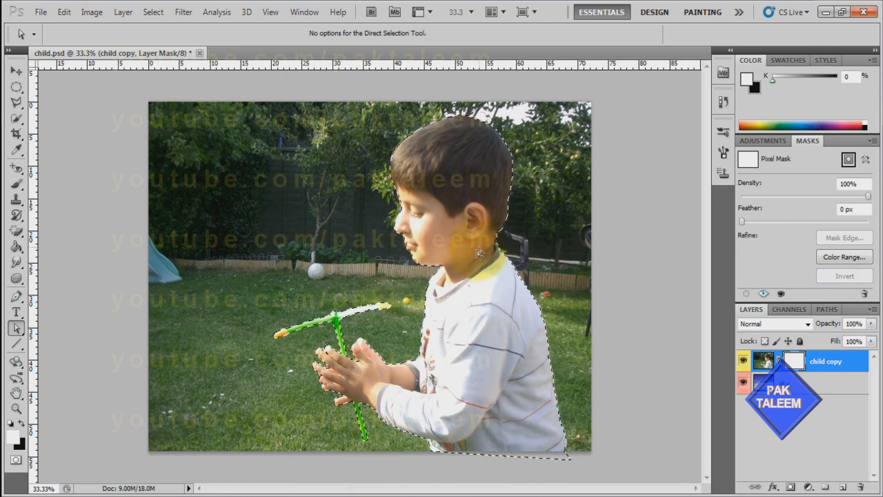
pyautogui.click(156, 12)
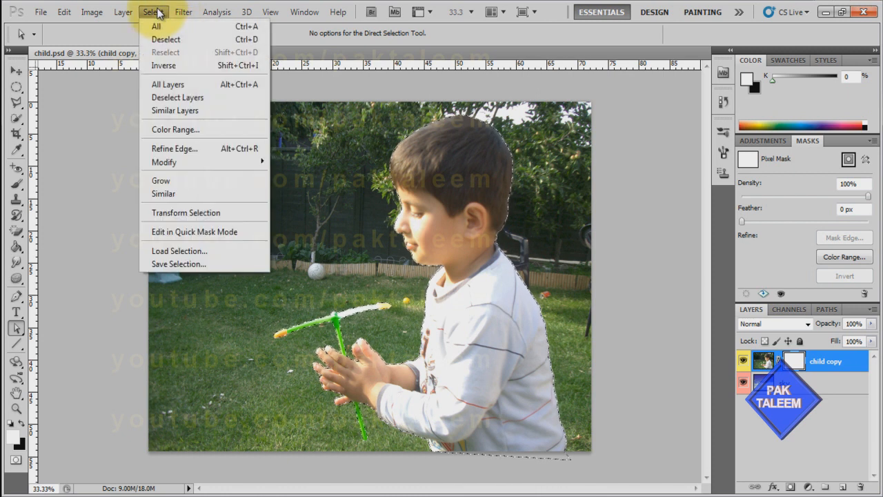
pyautogui.click(174, 67)
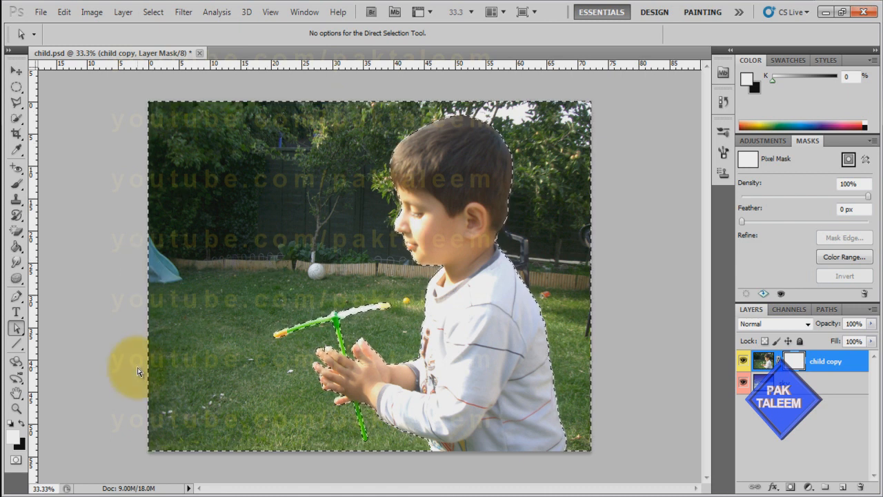
pyautogui.press('Delete')
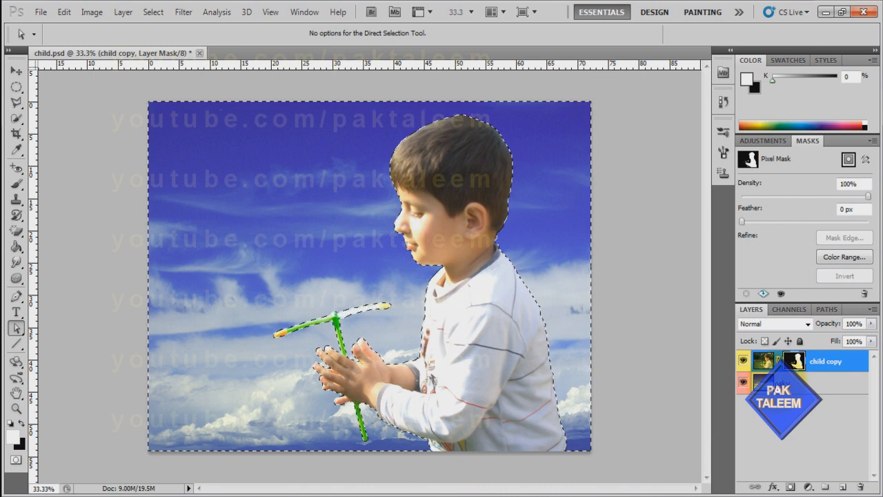
pyautogui.hotkey('ctrl', 'd')
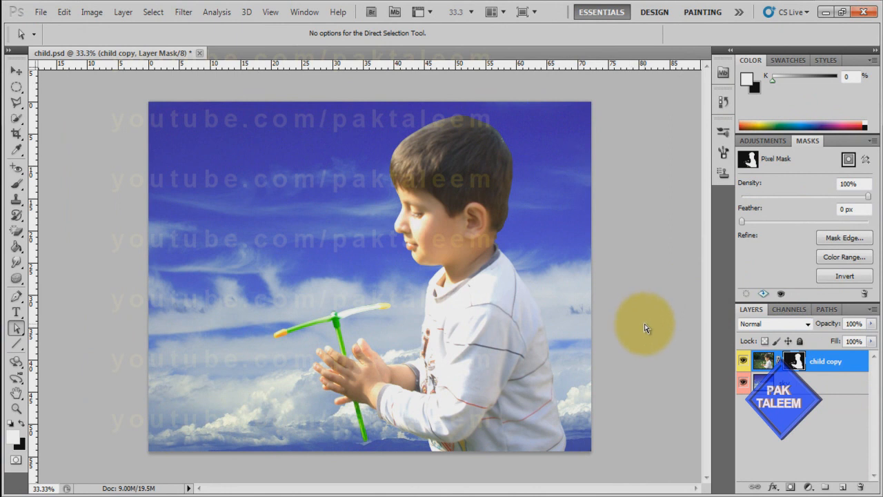
# Open Refine Mask for the child copy layer's mask and preview the cut-out in the On Black and Black & White views
pyautogui.click(837, 247)
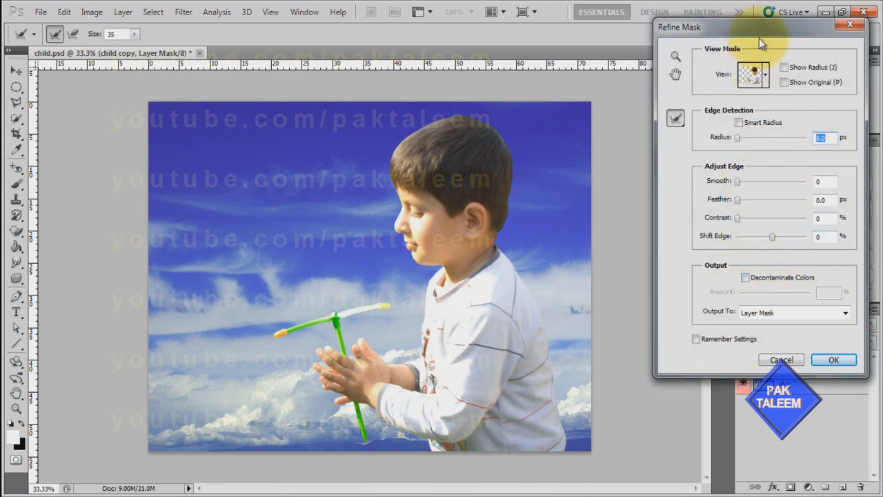
pyautogui.moveTo(760, 40); pyautogui.dragTo(681, 79)
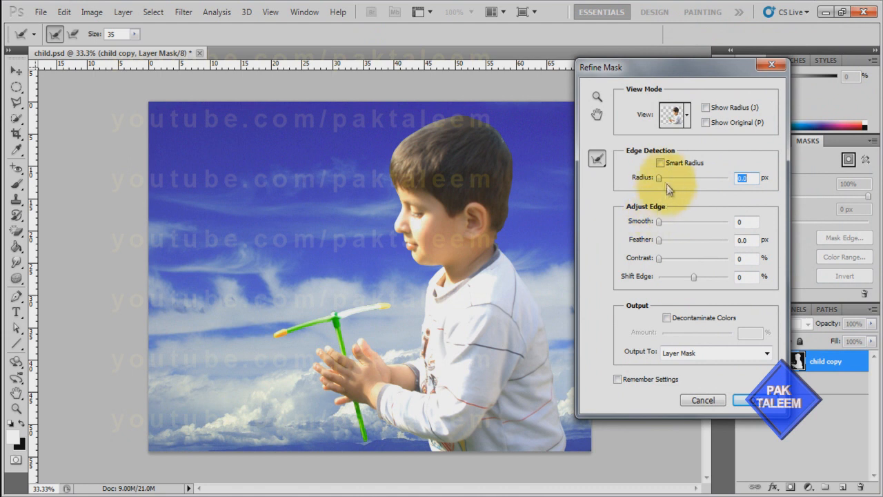
pyautogui.click(687, 119)
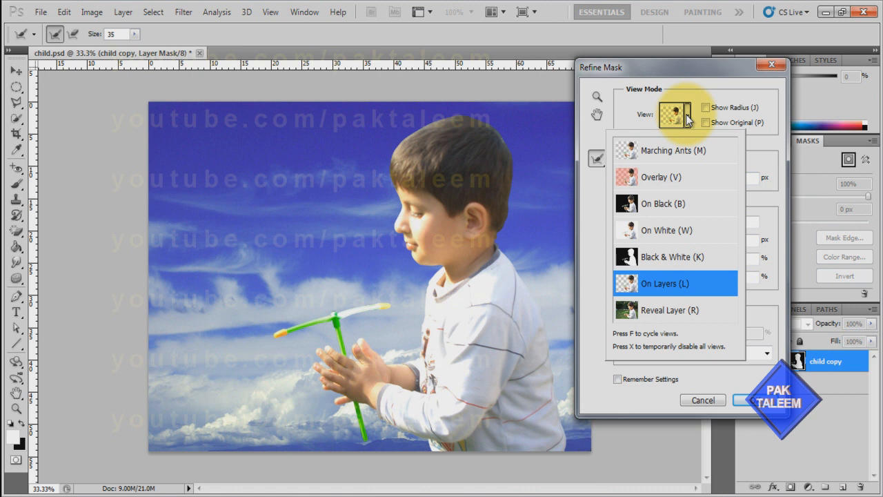
pyautogui.click(637, 205)
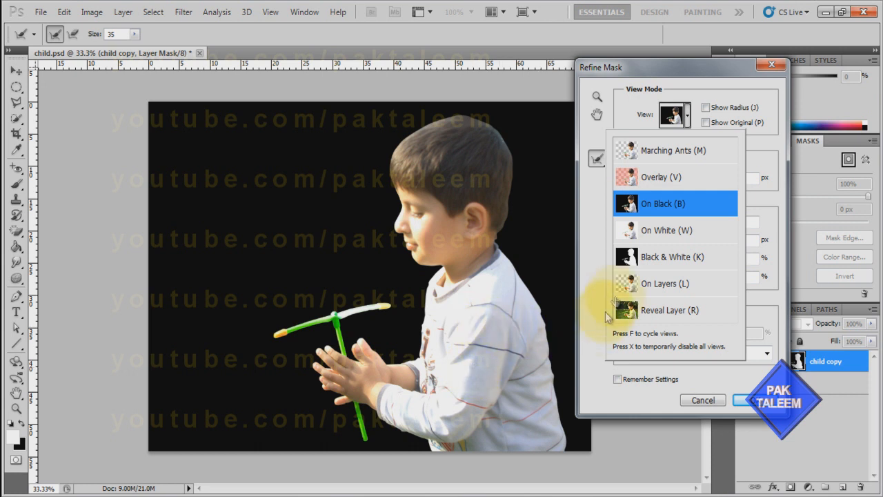
pyautogui.click(634, 259)
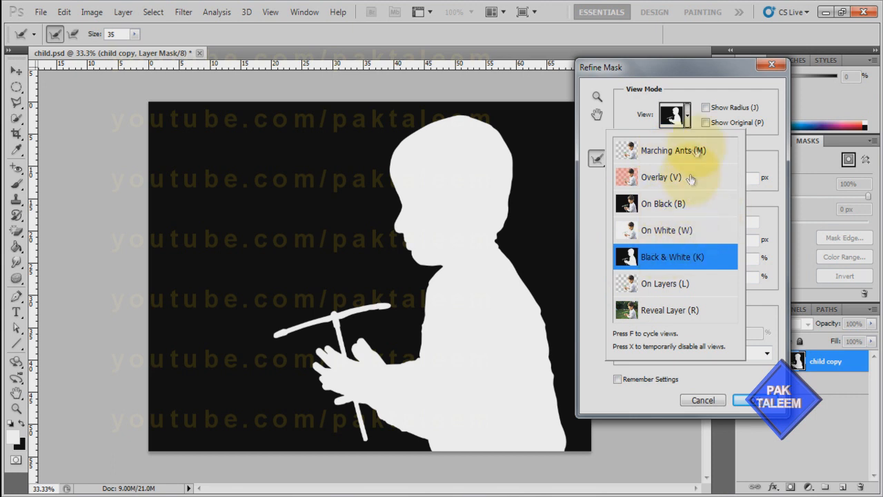
pyautogui.click(688, 116)
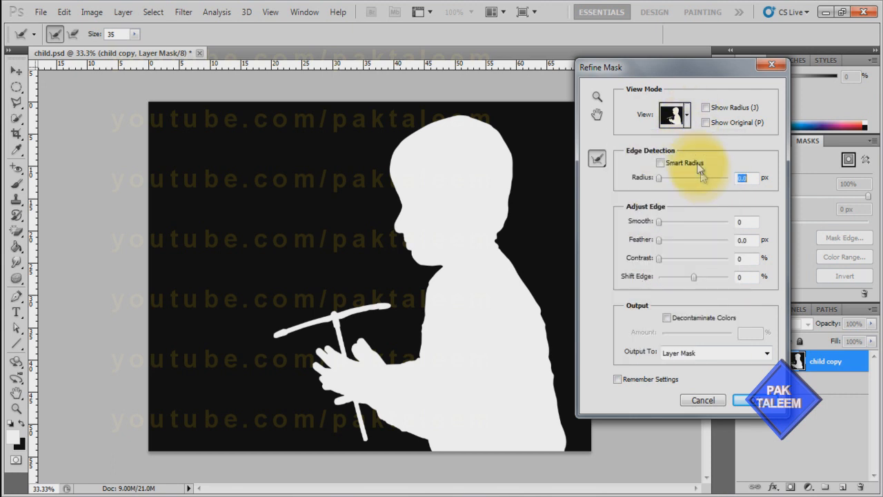
# Preview the mask in the Reveal Layer view and switch the Refine Mask view to Marching Ants
pyautogui.click(687, 117)
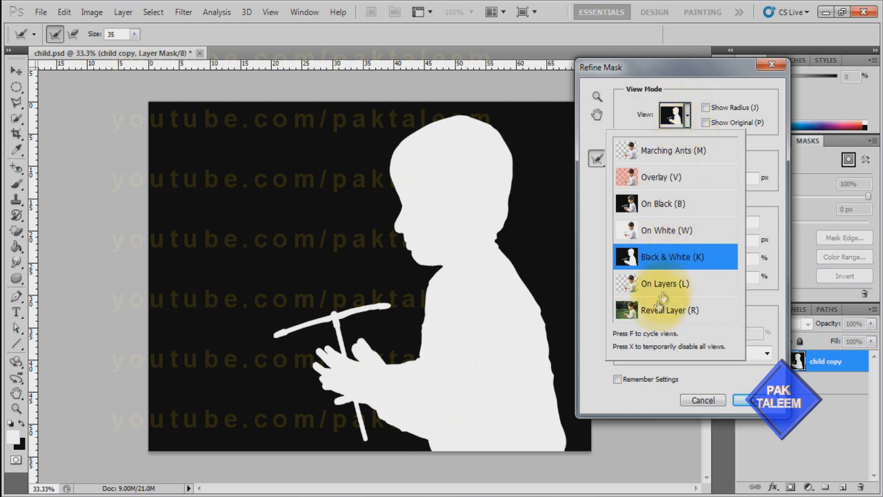
pyautogui.click(649, 311)
pyautogui.click(688, 123)
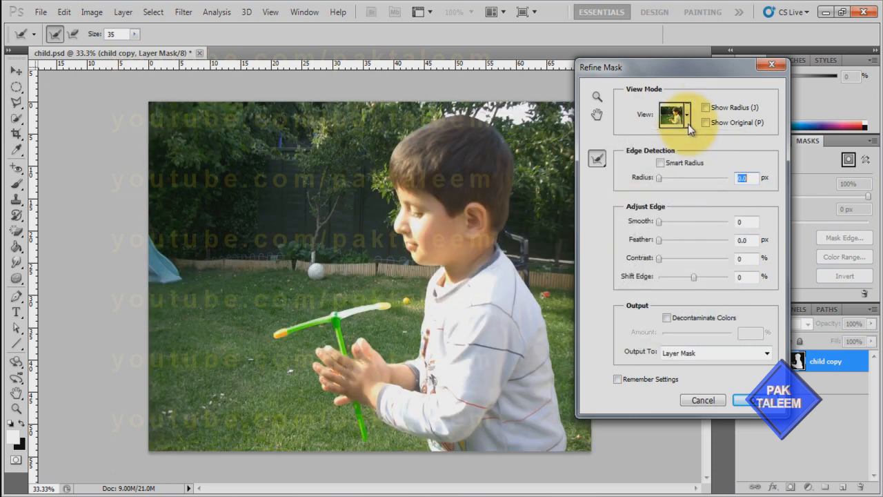
pyautogui.click(688, 123)
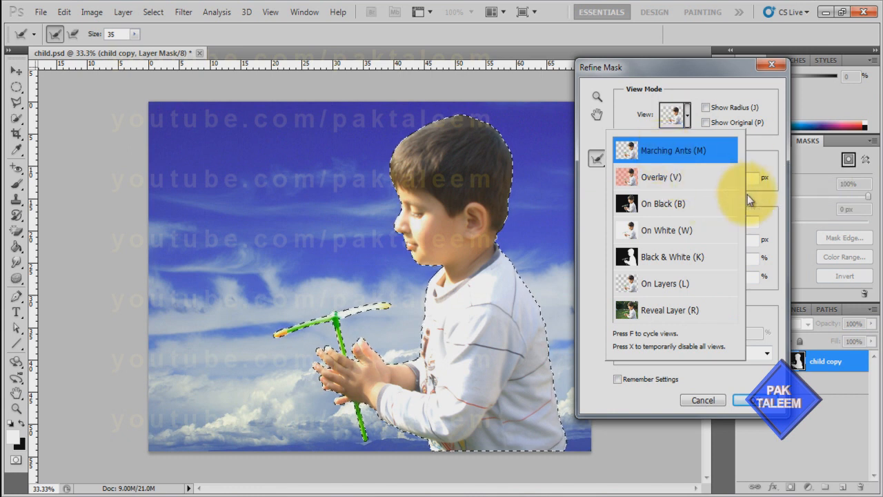
pyautogui.click(738, 93)
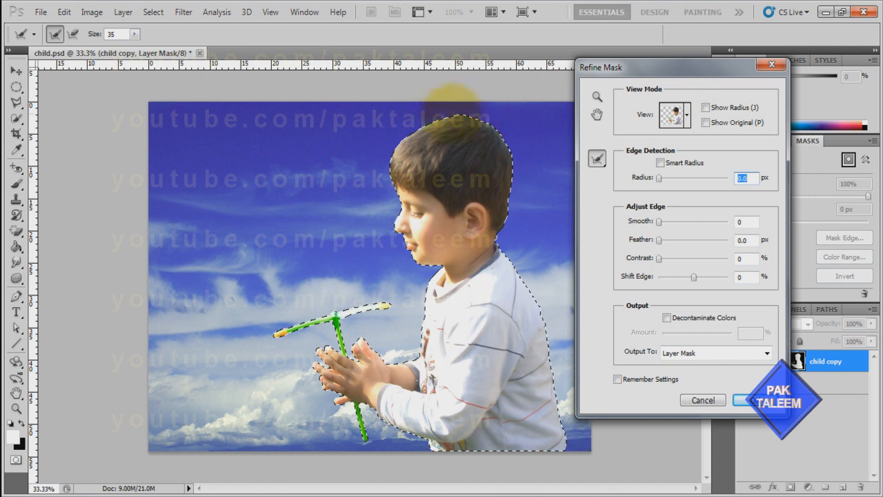
# Show the refinement radius on the mask and compare it with the original selection
pyautogui.click(706, 108)
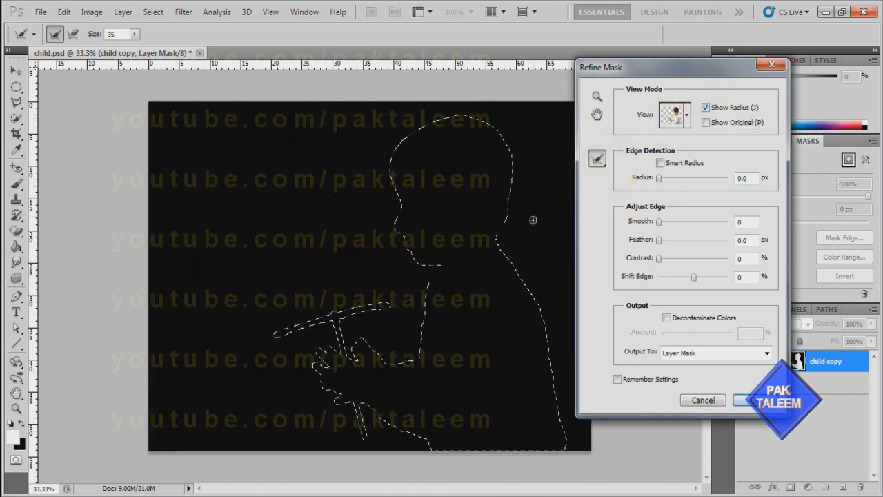
pyautogui.click(706, 124)
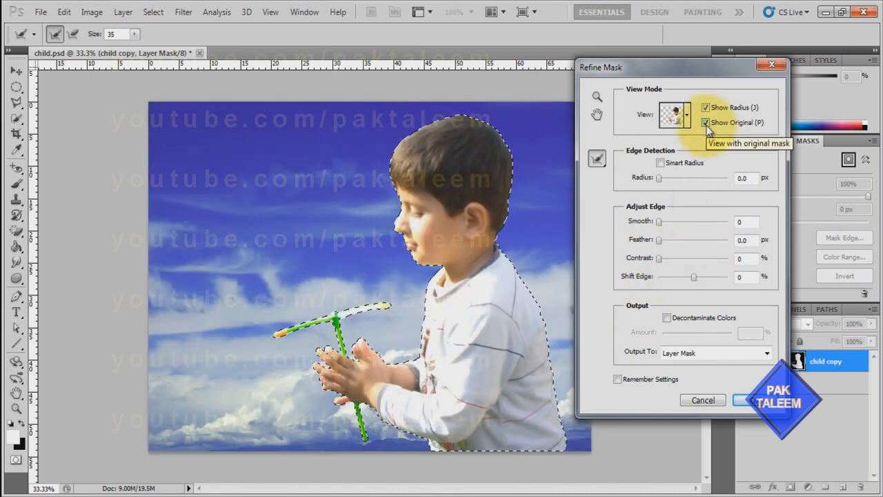
pyautogui.click(706, 123)
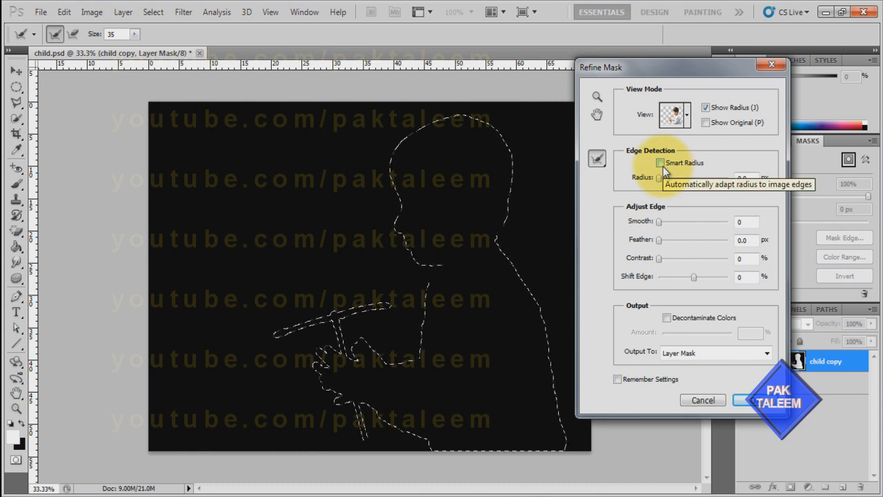
# Try Smart Radius edge detection with a 3.7 px radius, inspect the refinement area, and hide the radius display
pyautogui.click(661, 164)
pyautogui.moveTo(661, 179); pyautogui.dragTo(673, 181)
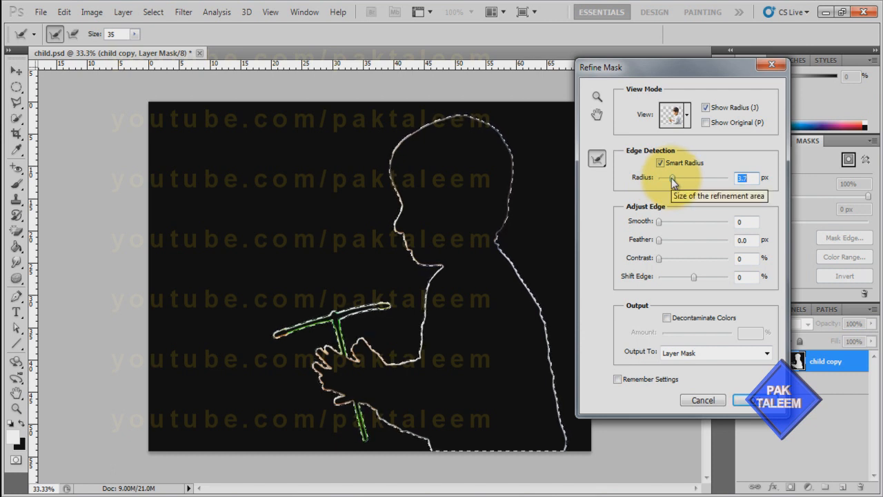
pyautogui.click(686, 115)
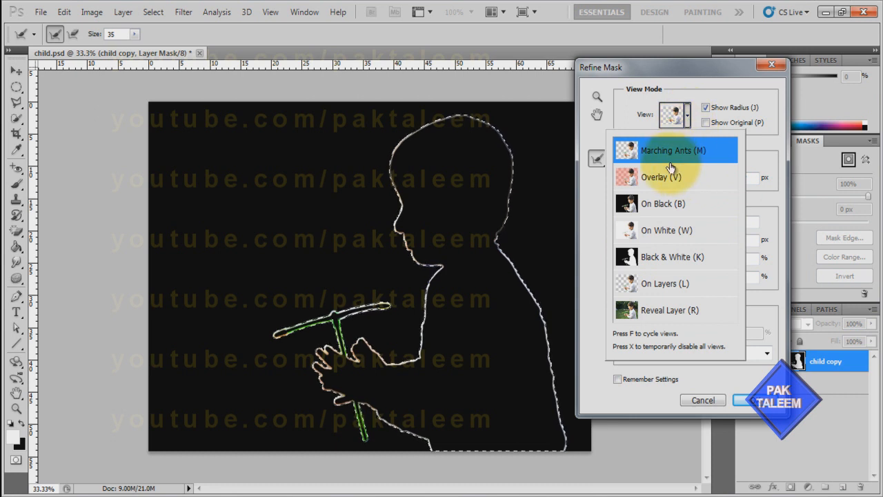
pyautogui.click(707, 109)
pyautogui.click(707, 107)
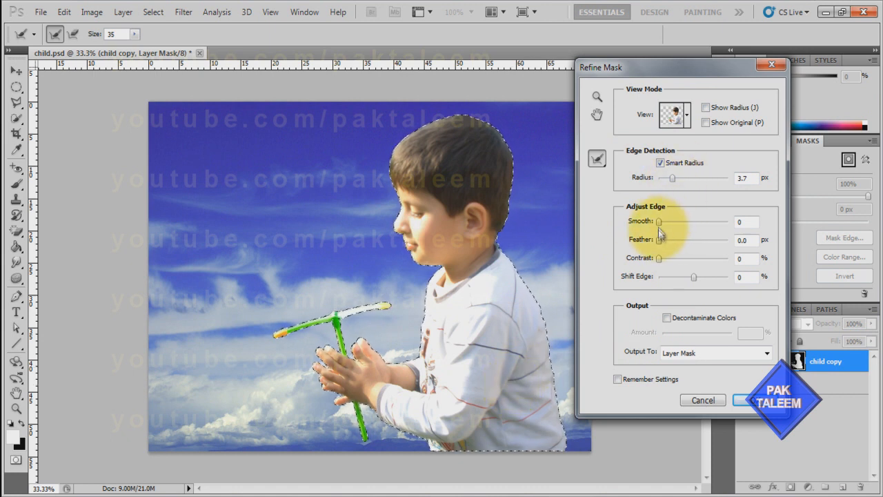
# Try a 3.8 px feather, 36% contrast and -57% edge shift on the mask, and cancel the refinement
pyautogui.moveTo(660, 221); pyautogui.dragTo(683, 261)
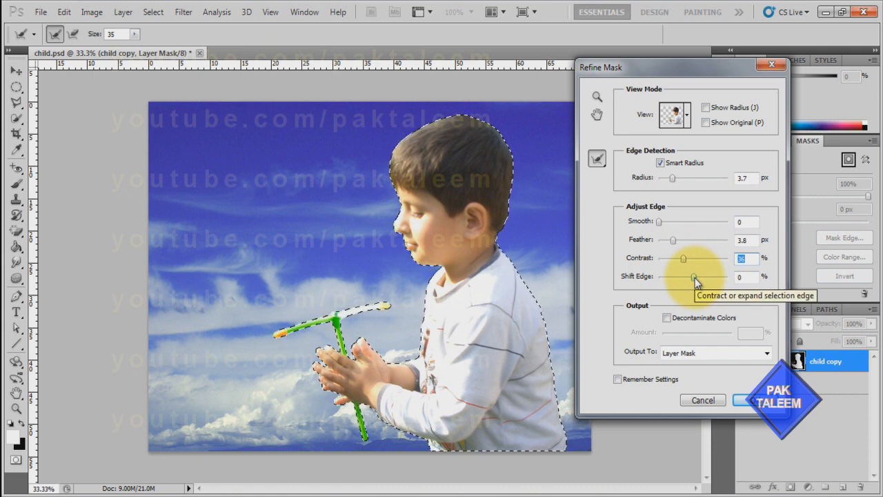
pyautogui.moveTo(695, 279); pyautogui.dragTo(682, 281)
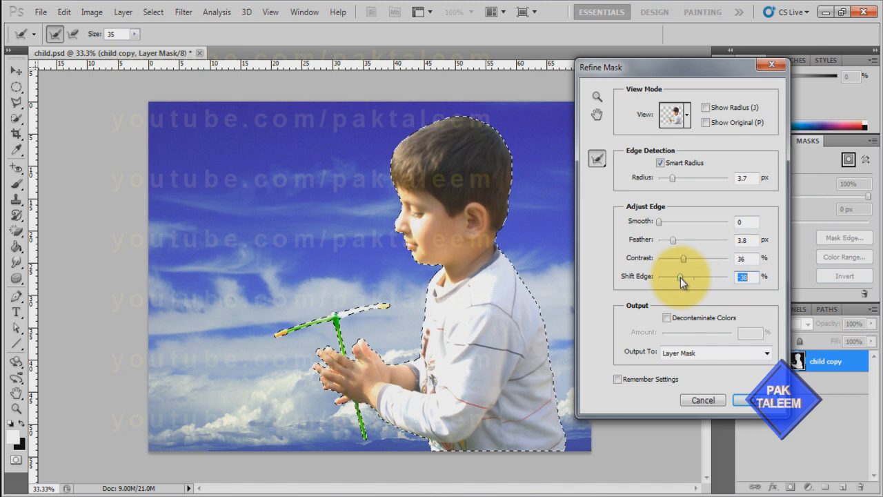
pyautogui.moveTo(682, 282); pyautogui.dragTo(675, 286)
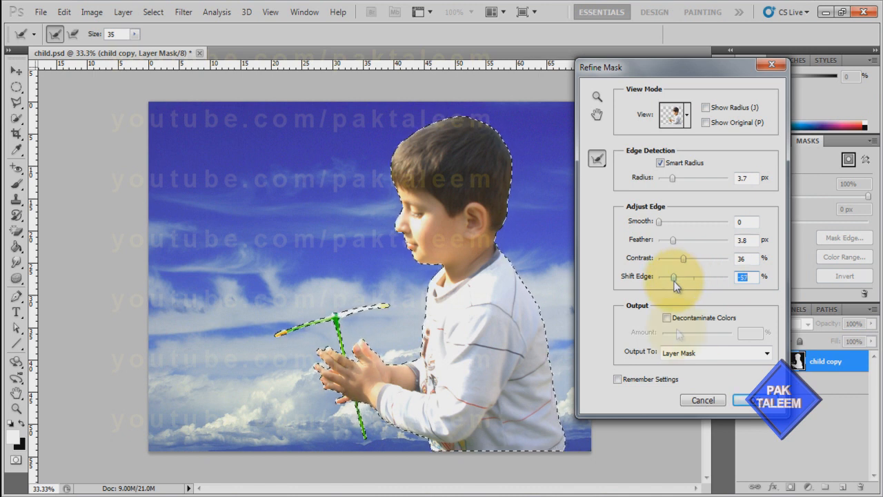
pyautogui.click(718, 399)
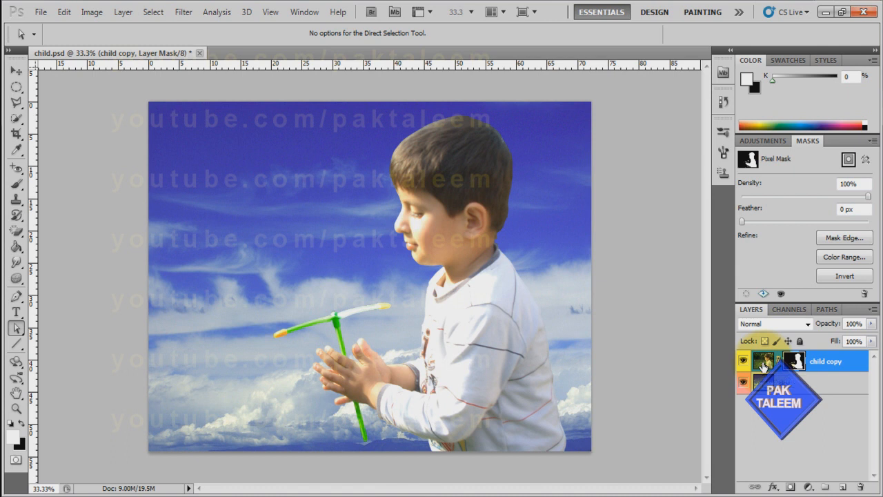
# Target the child copy layer's image instead of its mask, and toggle the layer's visibility to compare it with the clouds
pyautogui.click(763, 360)
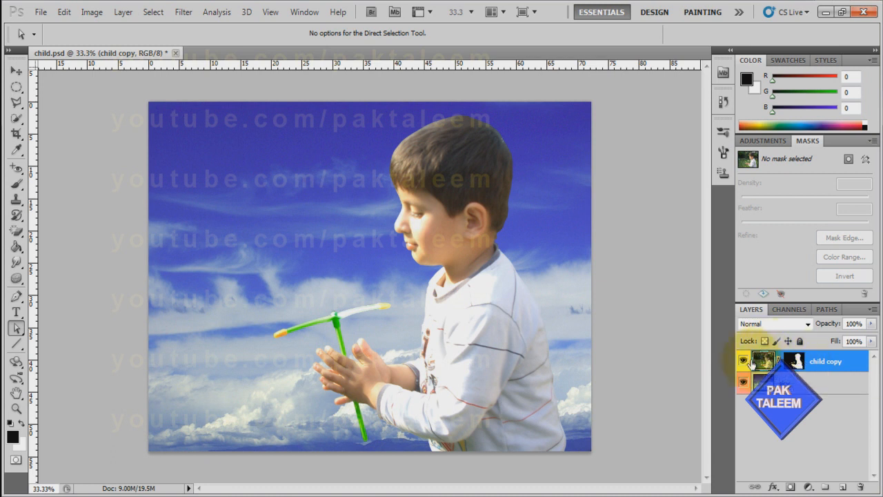
pyautogui.click(744, 361)
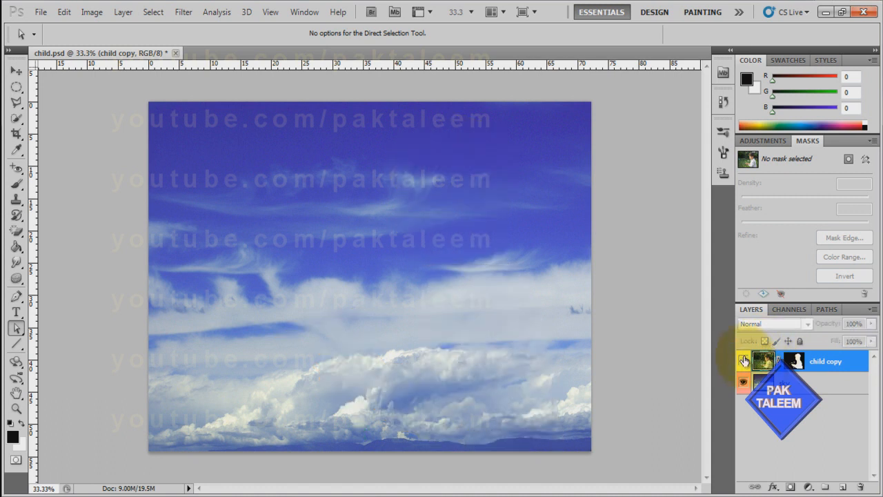
pyautogui.click(744, 361)
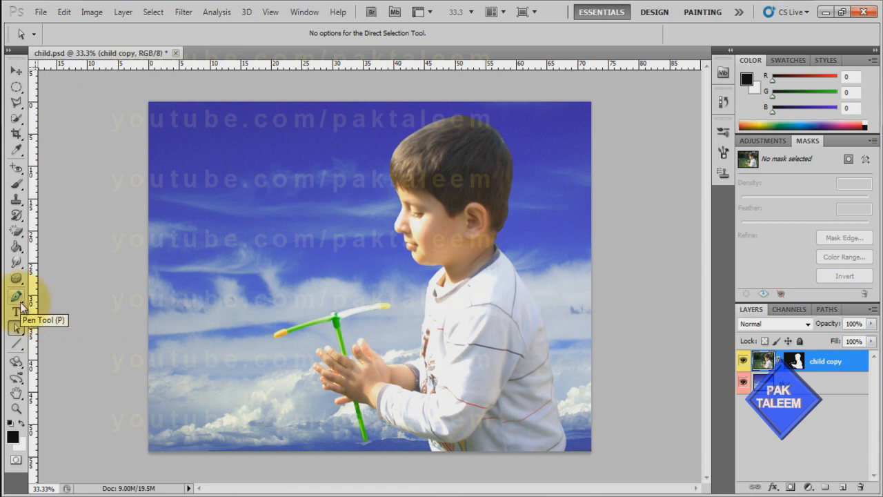
pyautogui.click(21, 90)
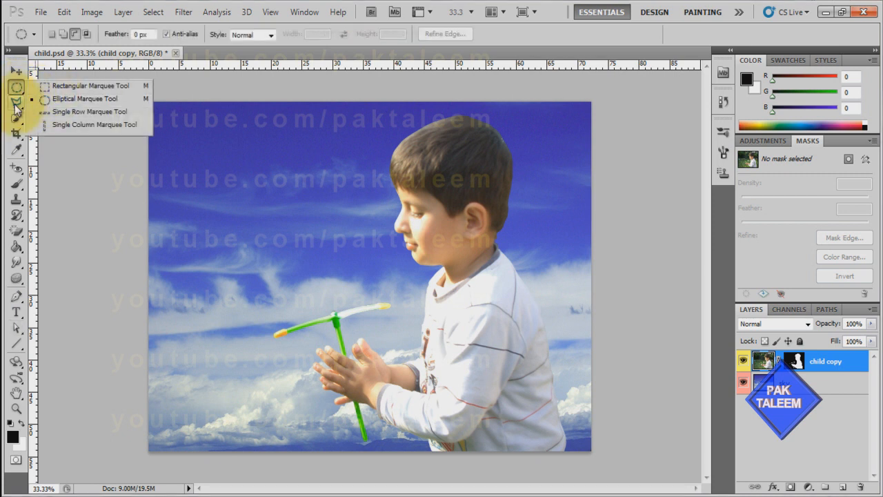
pyautogui.click(17, 104)
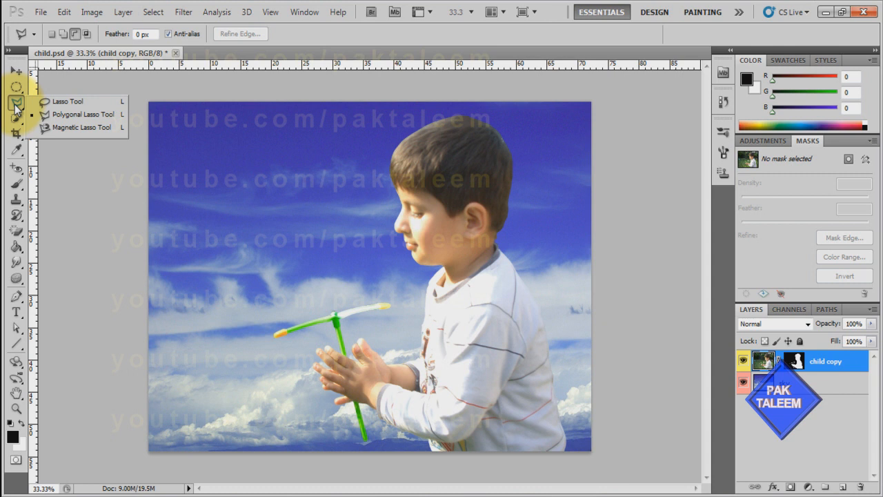
pyautogui.click(46, 115)
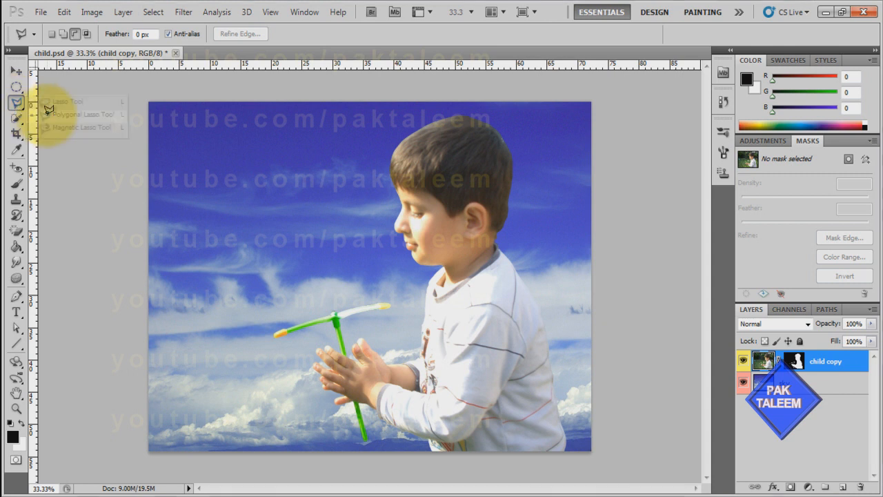
pyautogui.click(19, 298)
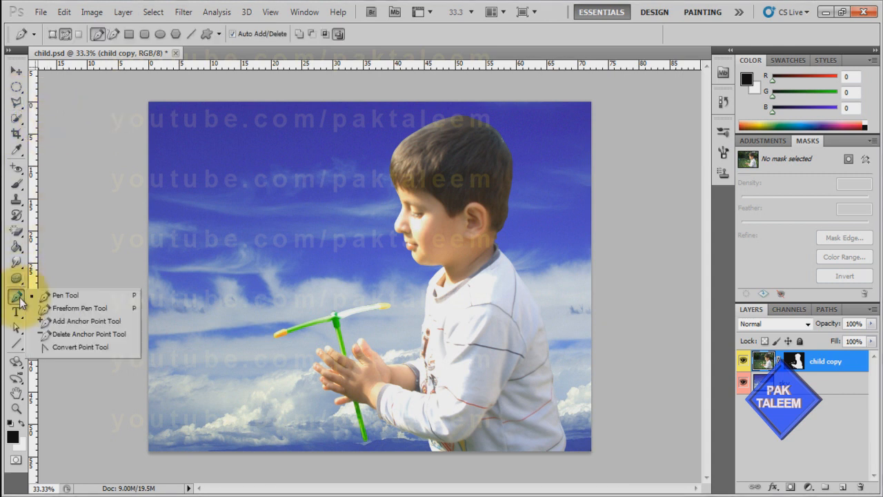
pyautogui.click(395, 44)
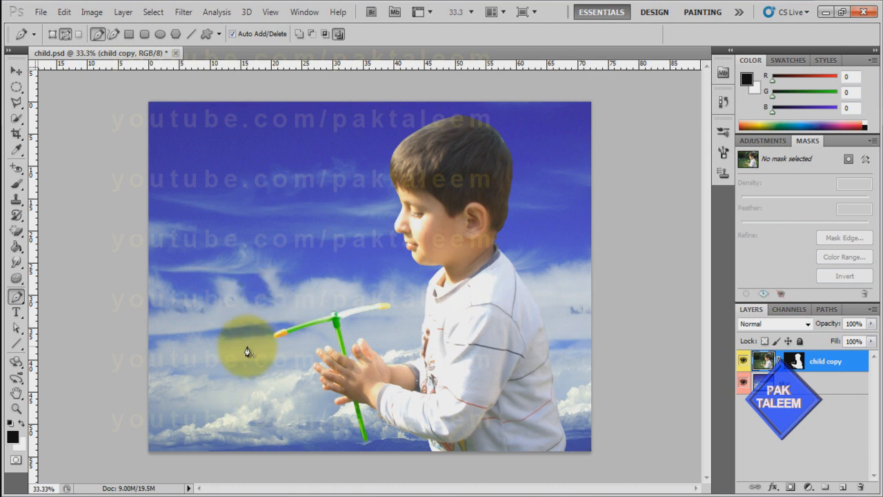
pyautogui.click(18, 264)
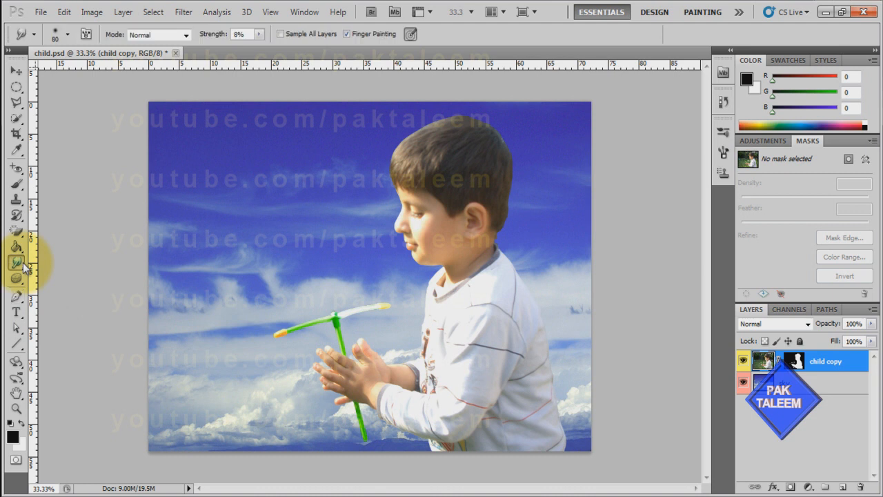
pyautogui.click(19, 264)
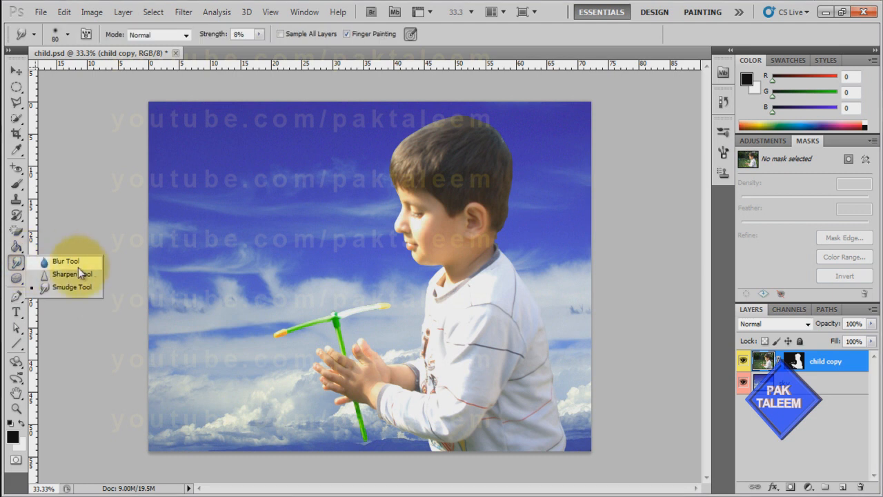
pyautogui.click(508, 39)
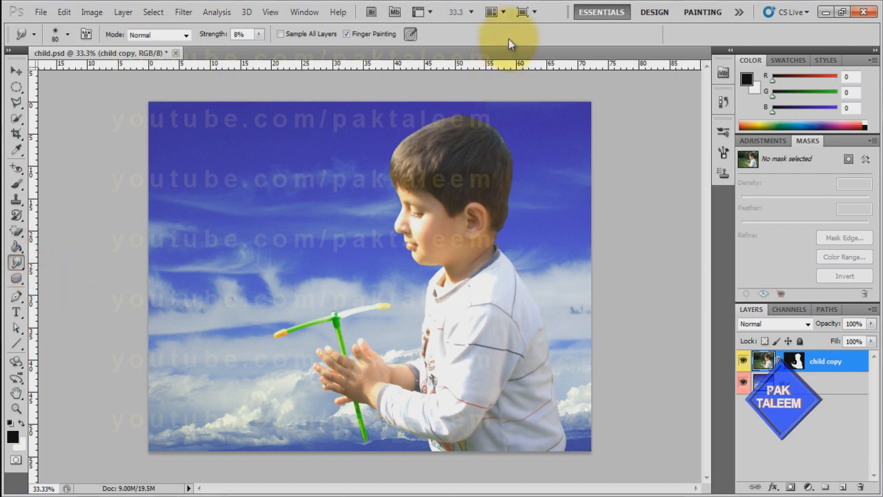